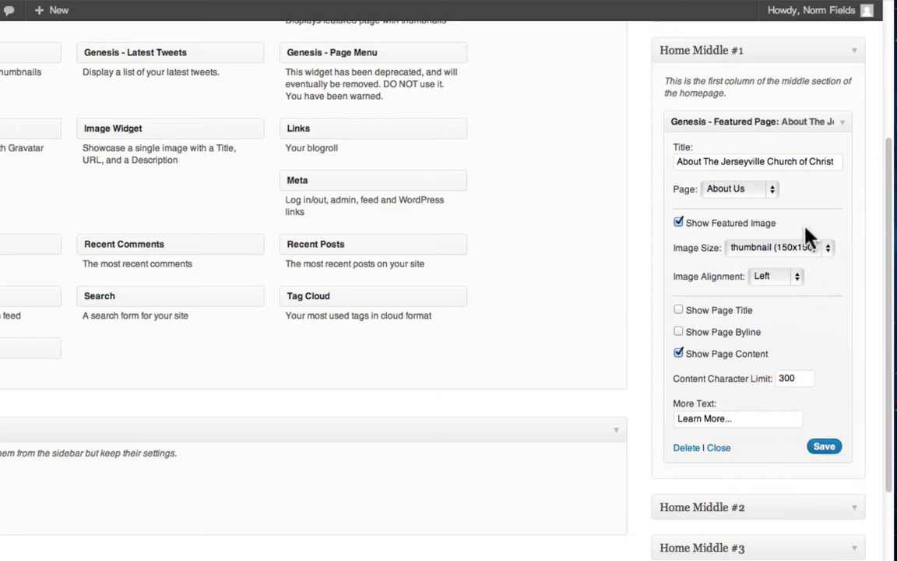
Step: Open the site's menu editor and remove the Menu Page #1 item from the main menu
left_click(844, 125)
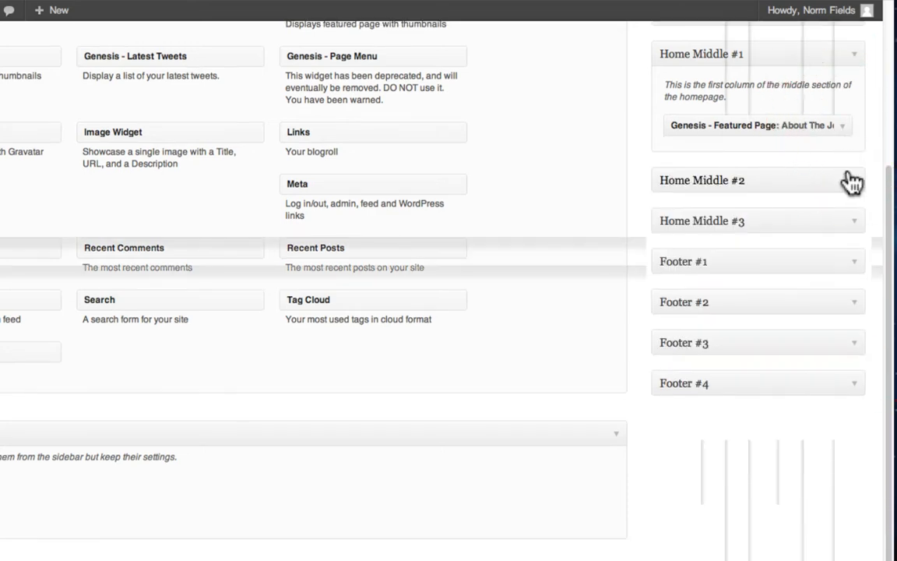
scroll(614, 327, "up", 5)
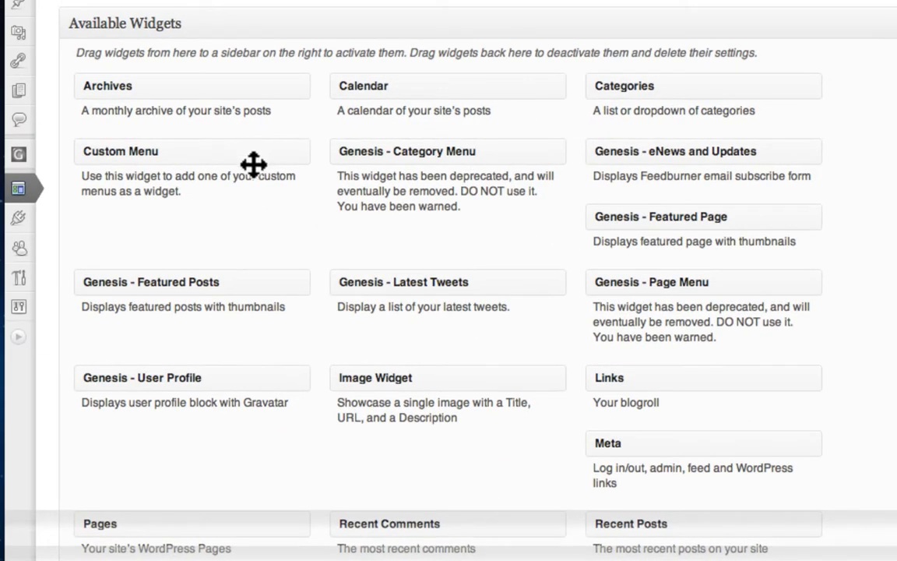
mouse_move(28, 199)
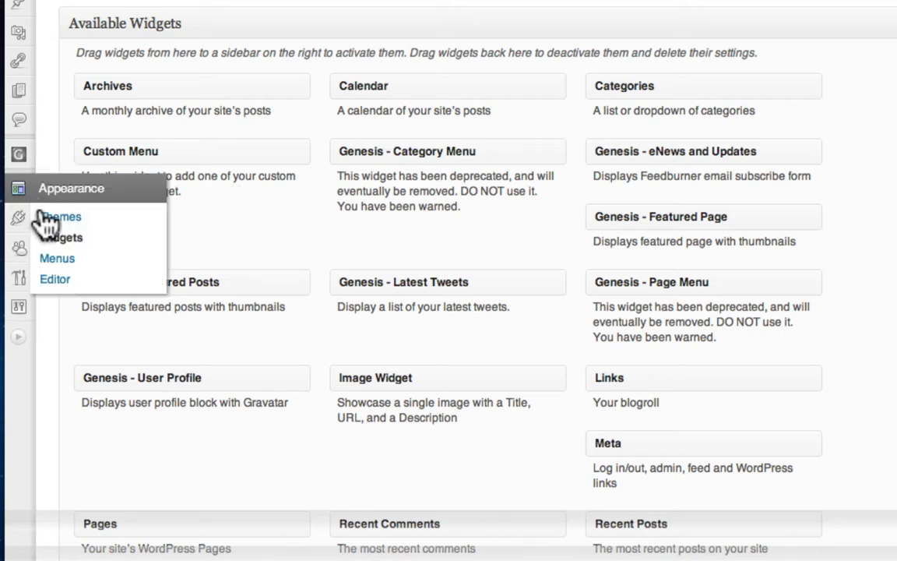
left_click(56, 257)
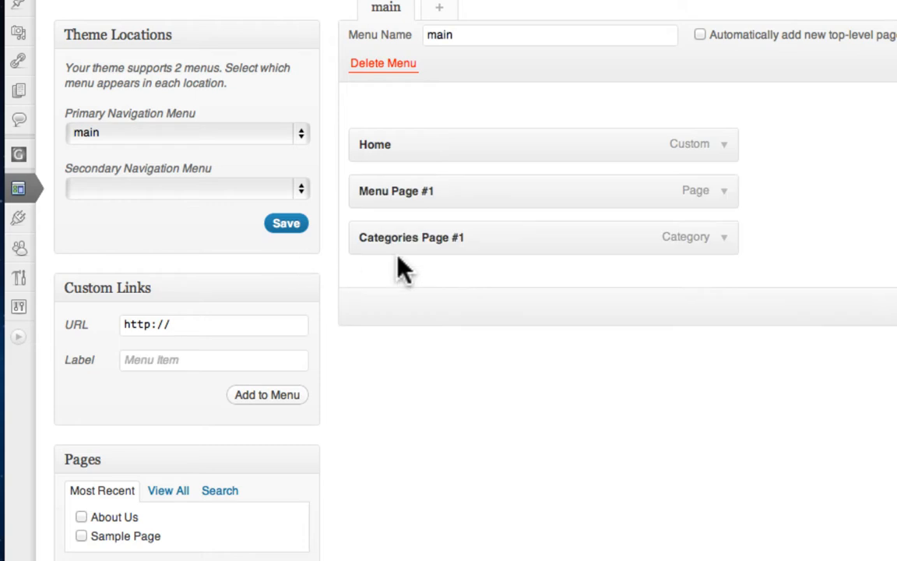
left_click(723, 192)
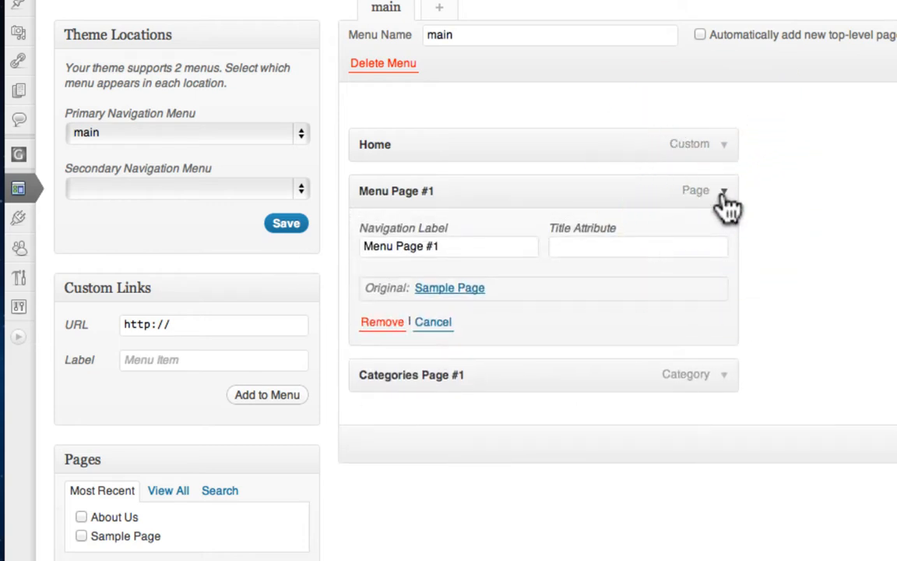
left_click(381, 327)
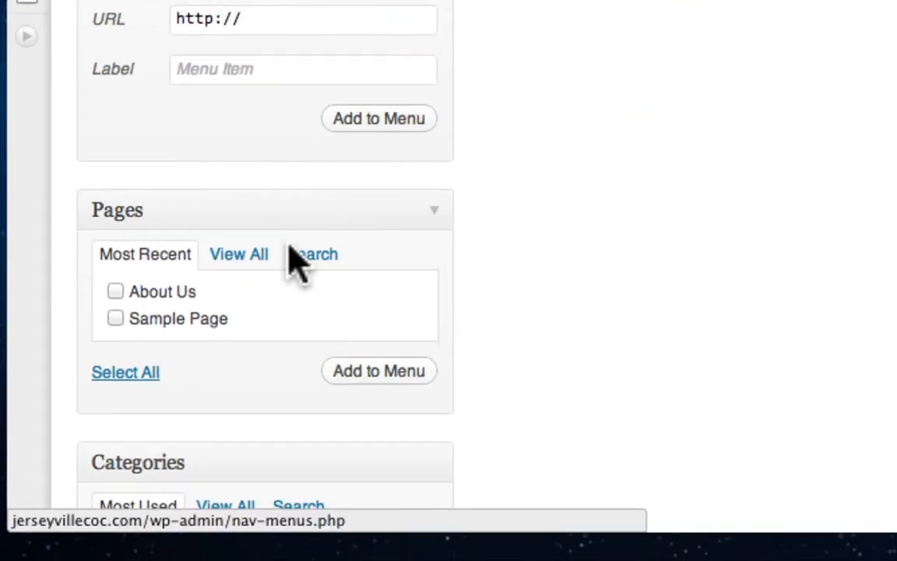
Step: Add the About Us page to the main menu and place it directly after Home
left_click(115, 292)
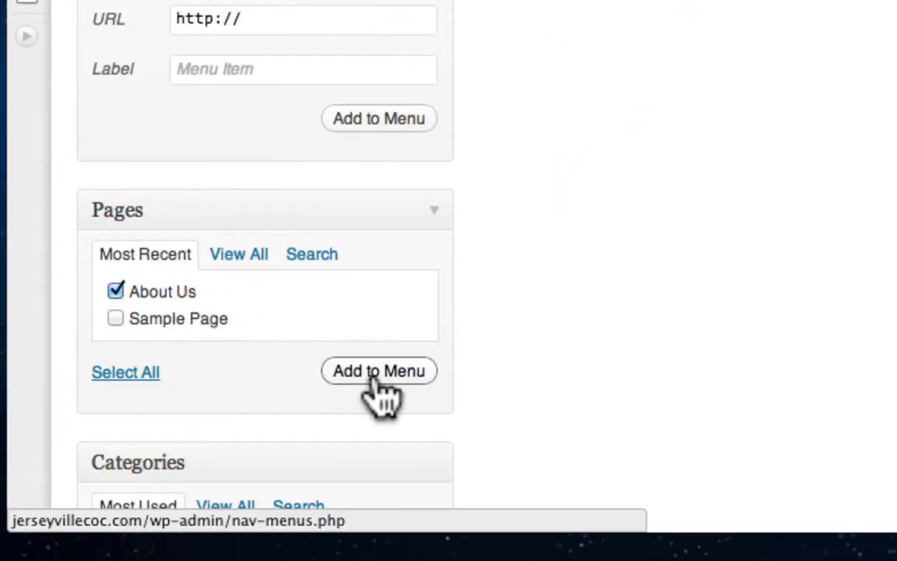
left_click(379, 371)
left_click_drag(539, 342, 539, 286)
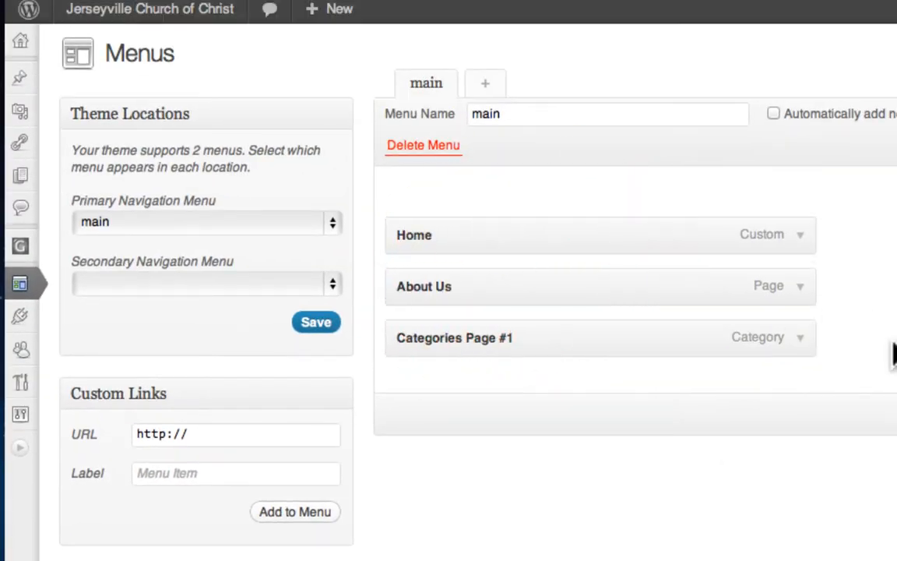
Step: Remove the Categories Page #1 item from the main menu and save the menu
left_click(801, 338)
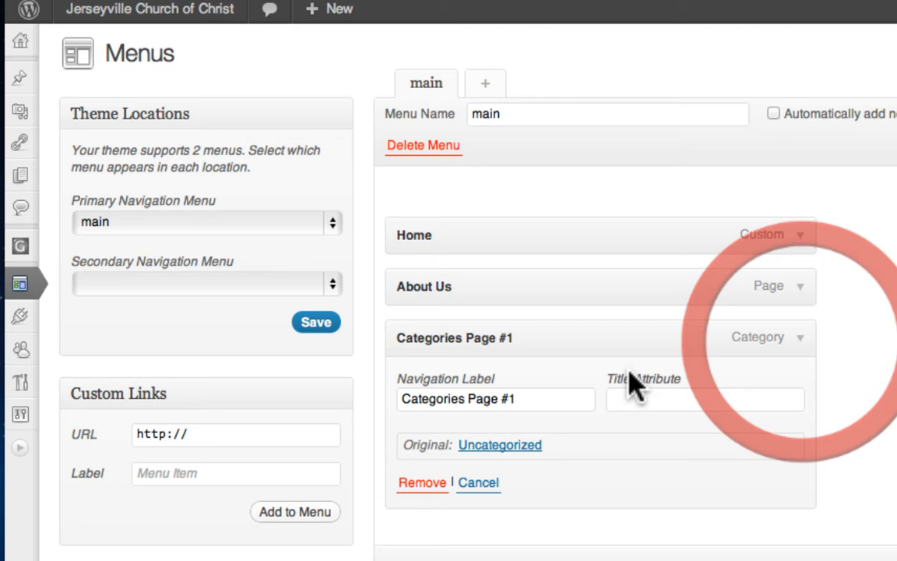
left_click(435, 484)
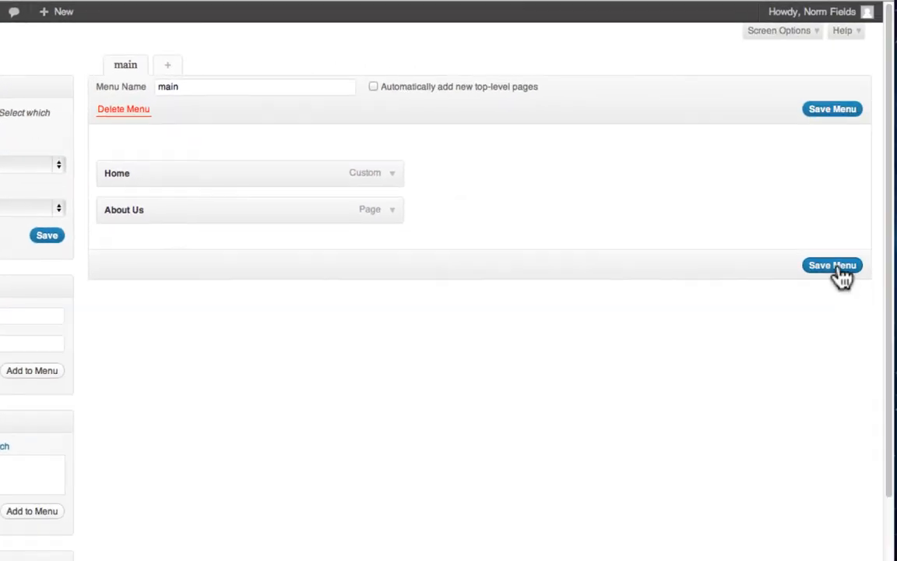
left_click(833, 265)
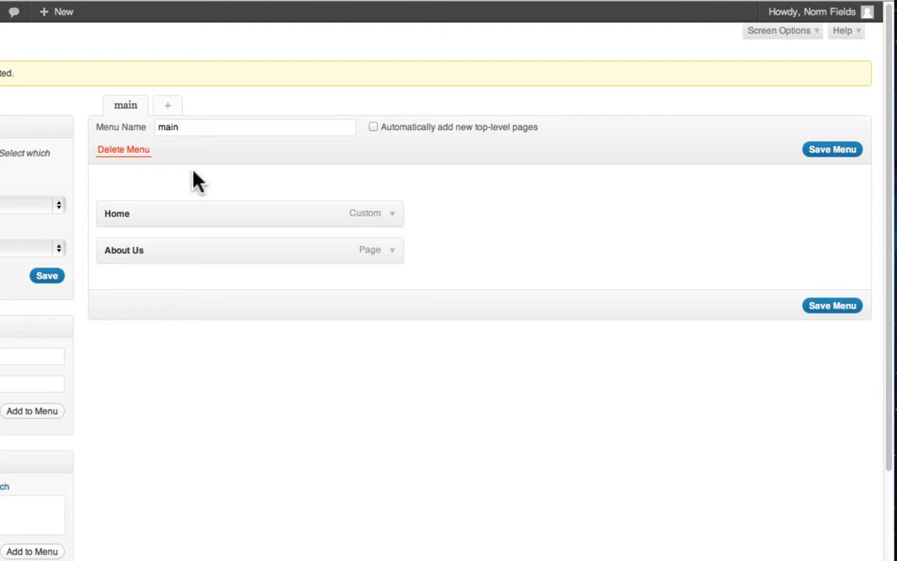
Step: View the live site, try the About Us and Home navigation links, and examine the homepage widget areas
mouse_move(99, 24)
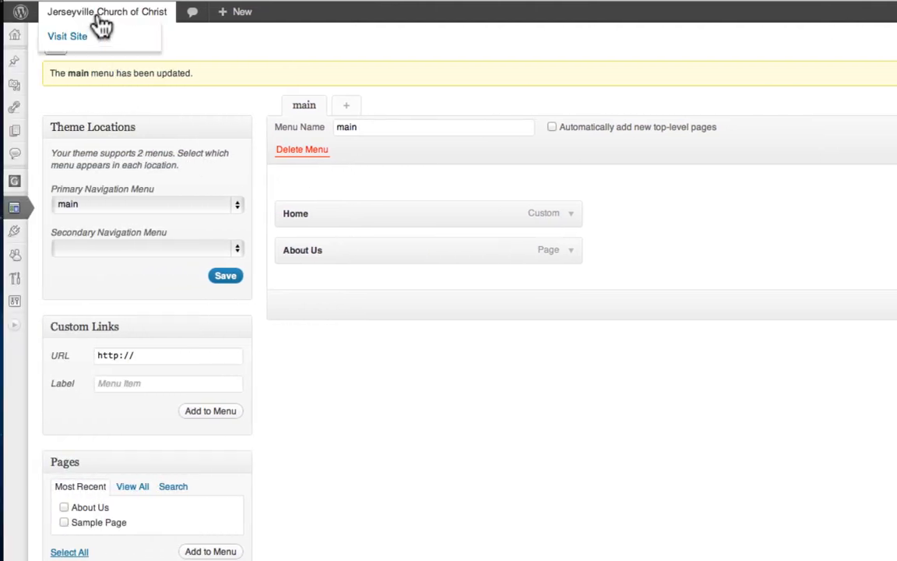
left_click(99, 17)
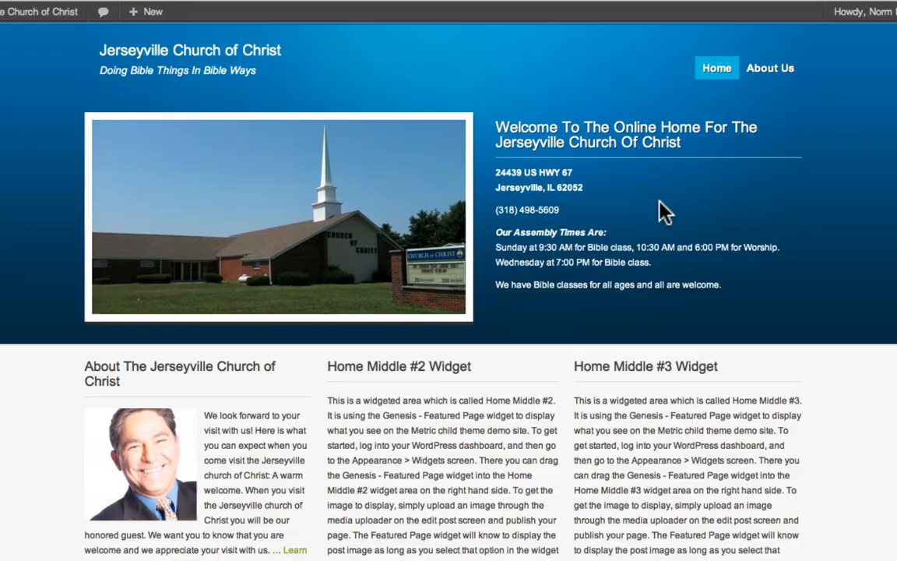
left_click(774, 71)
left_click(716, 71)
scroll(9, 273, "down", 3)
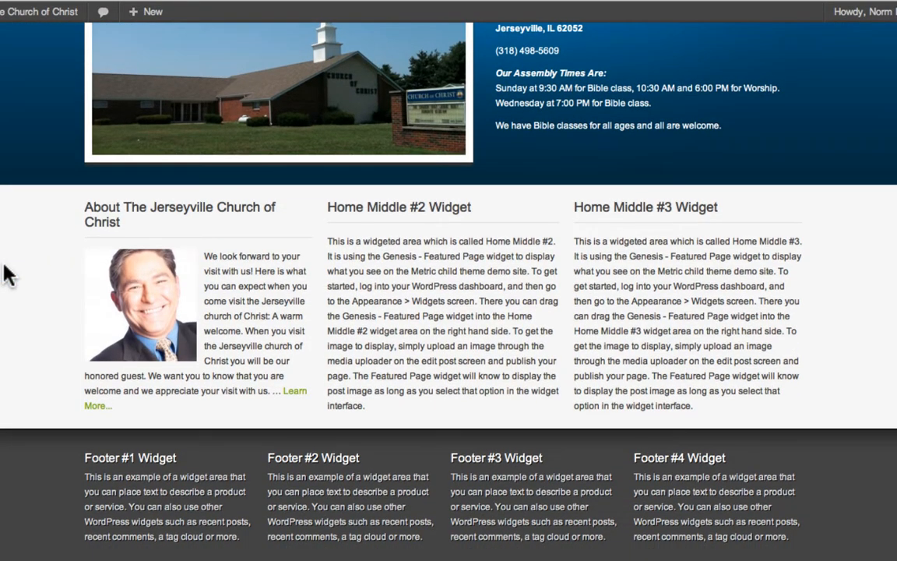
scroll(9, 274, "up", 3)
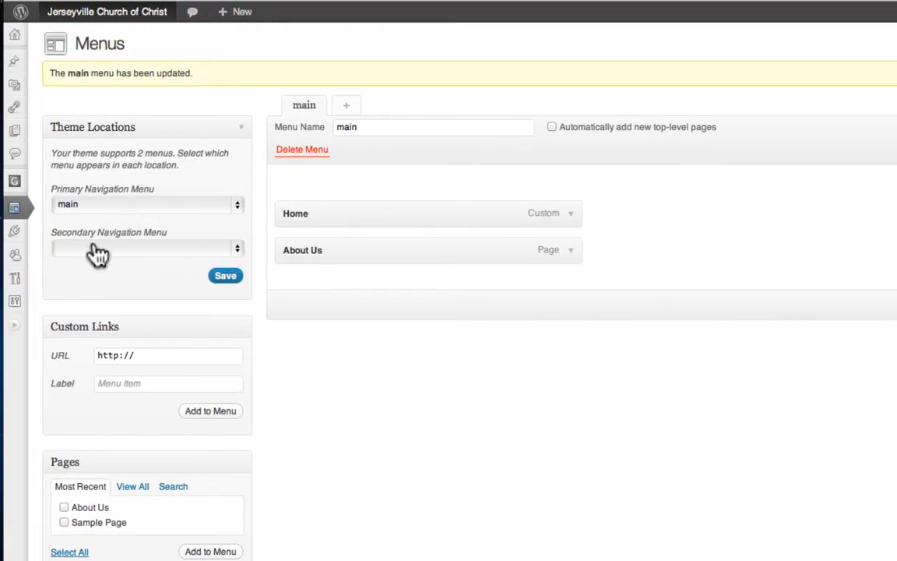
Step: Change the title of the Home Middle #1 featured page widget to "About Us" and save the widget
mouse_move(24, 207)
left_click(68, 240)
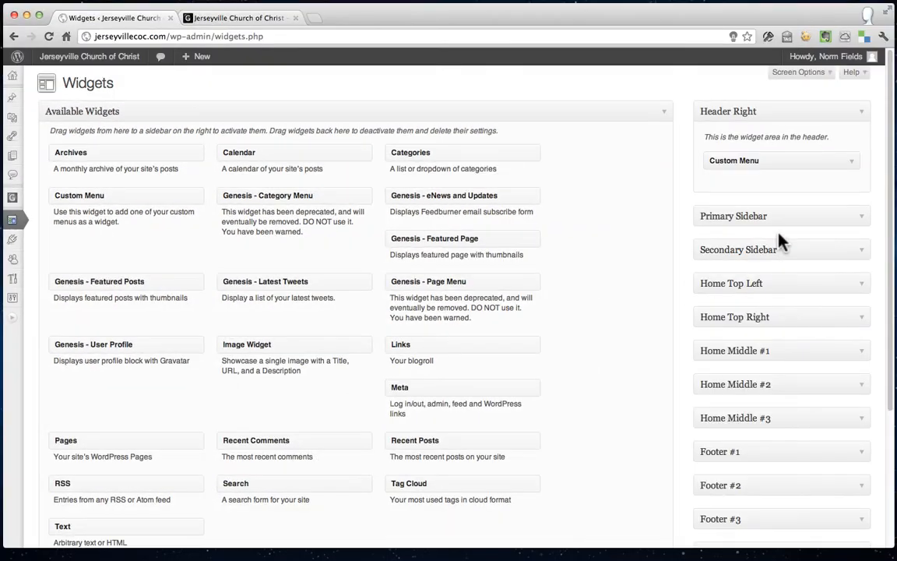
scroll(825, 311, "down", 2)
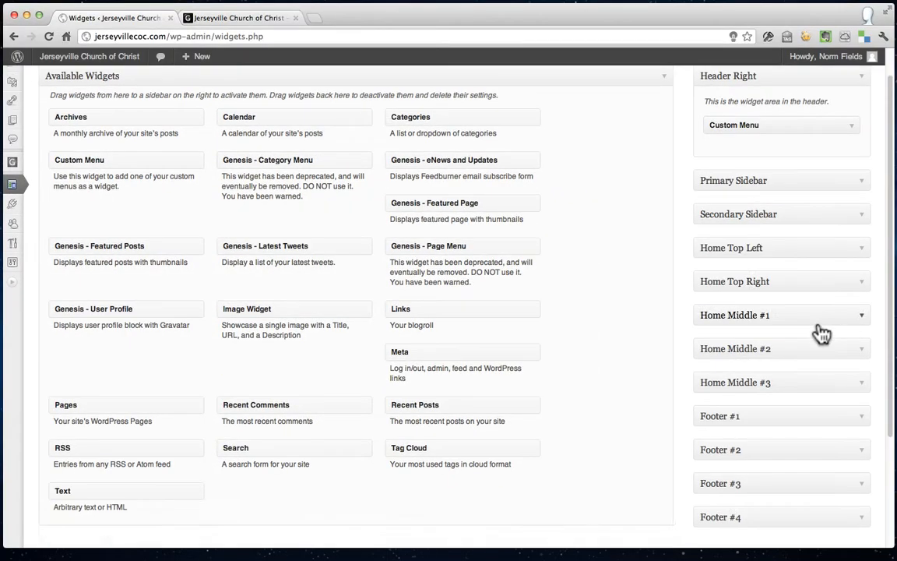
left_click(837, 281)
scroll(801, 331, "down", 4)
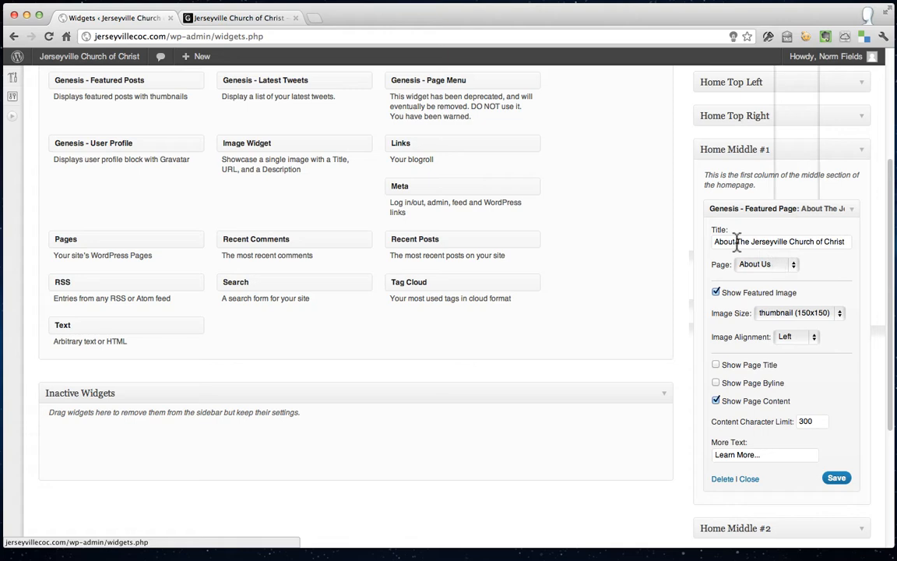
left_click_drag(736, 242, 871, 241)
type("Us")
left_click(837, 478)
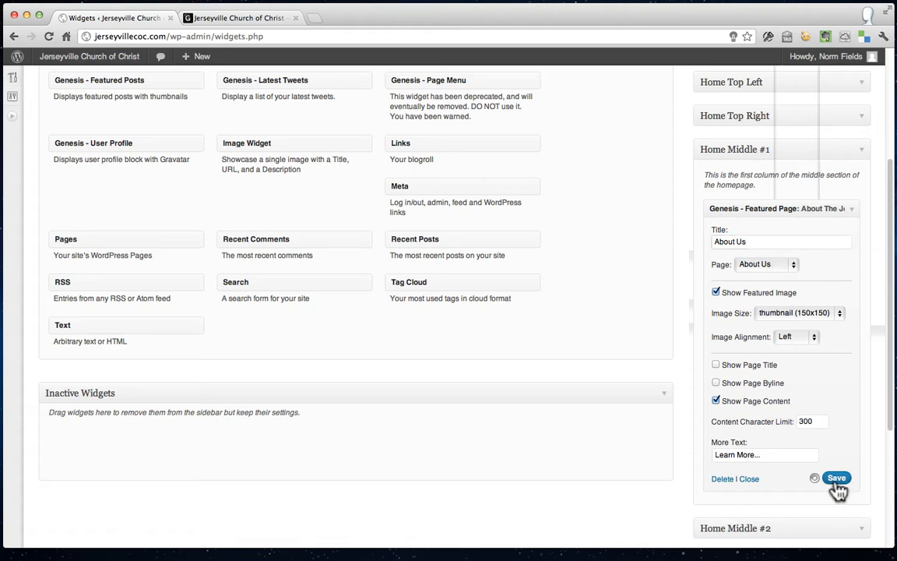
Step: Reload the live homepage, review the first middle column and the rest of the page, and close the site view
left_click(244, 18)
left_click(48, 36)
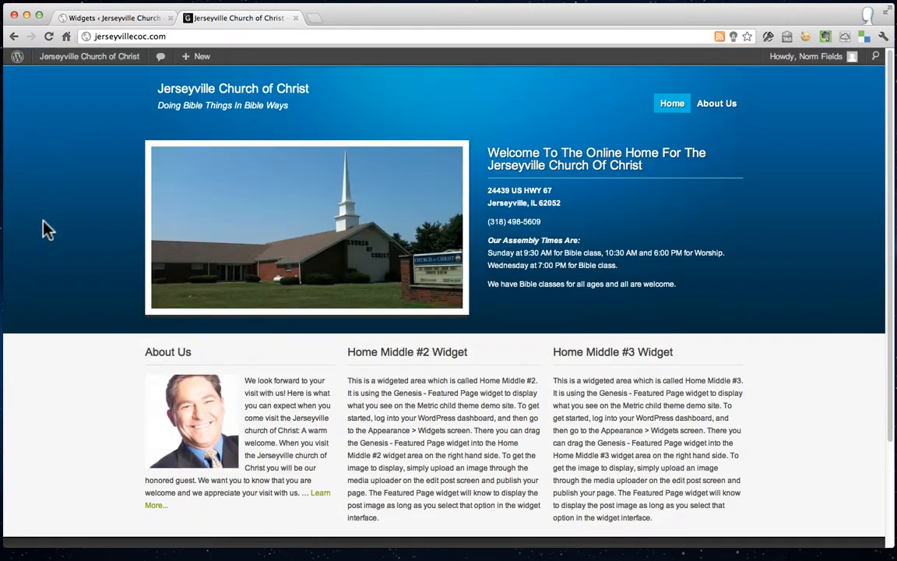
scroll(44, 228, "down", 3)
scroll(44, 223, "up", 3)
left_click(295, 18)
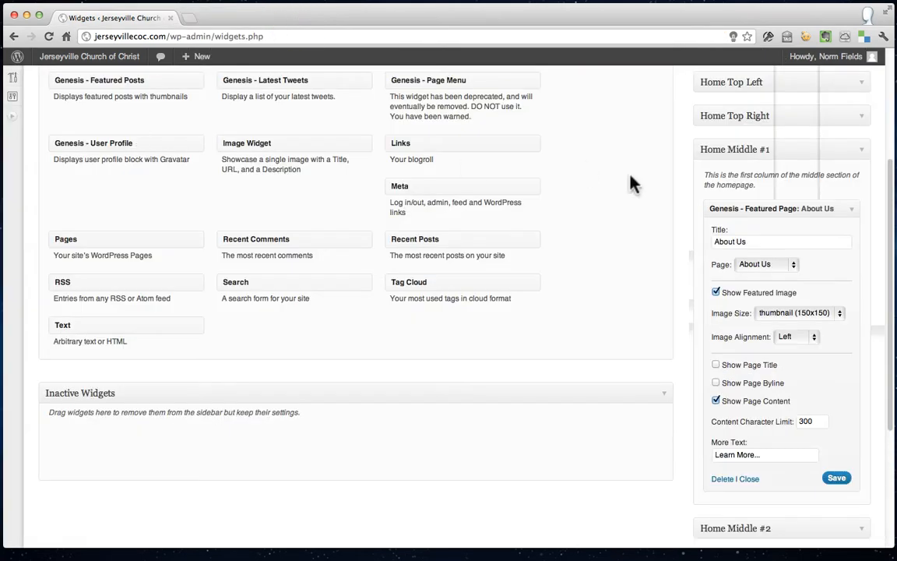
Step: Create a Contact Us page with document title "Contact The Jerseyville Church of Christ" and a meta description inviting questions or comments, and save it as draft
scroll(631, 184, "up", 5)
scroll(631, 184, "up", 1)
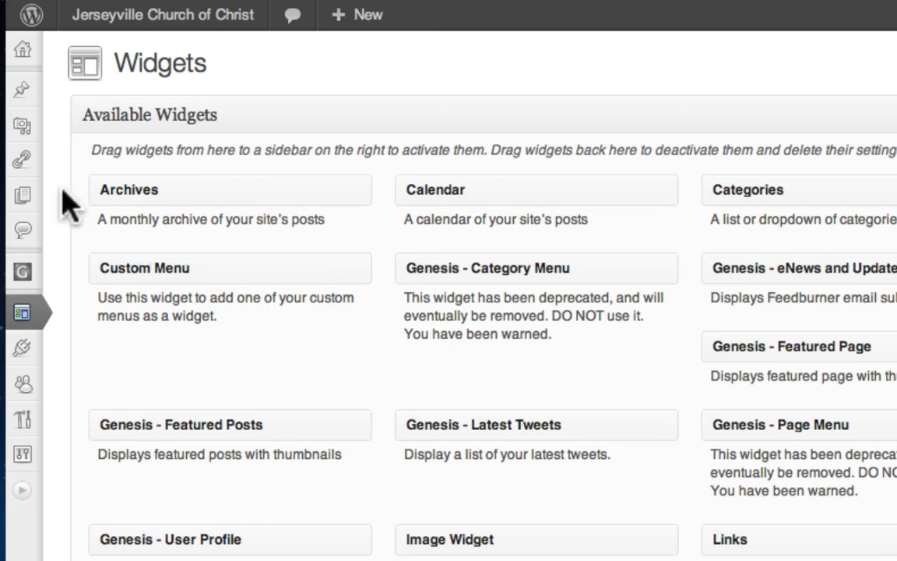
mouse_move(25, 196)
left_click(105, 257)
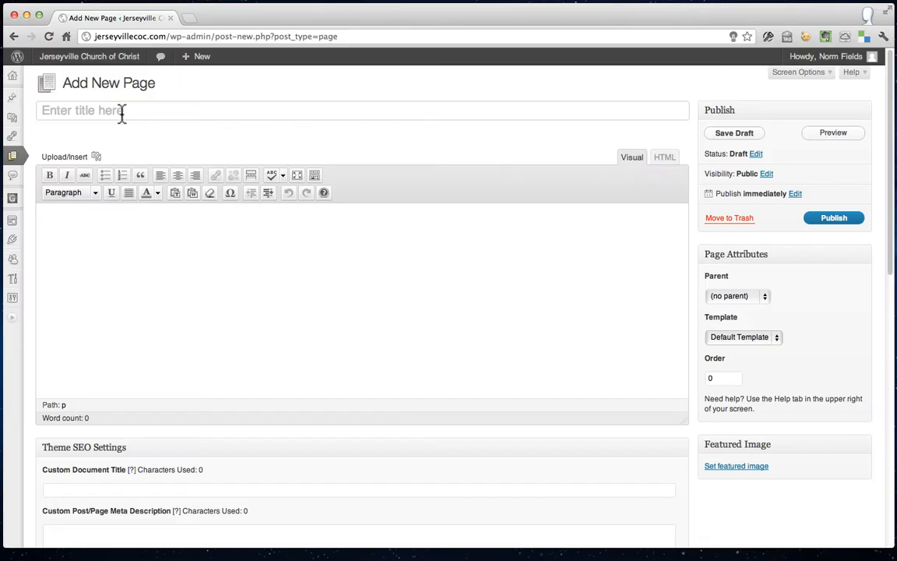
left_click(122, 112)
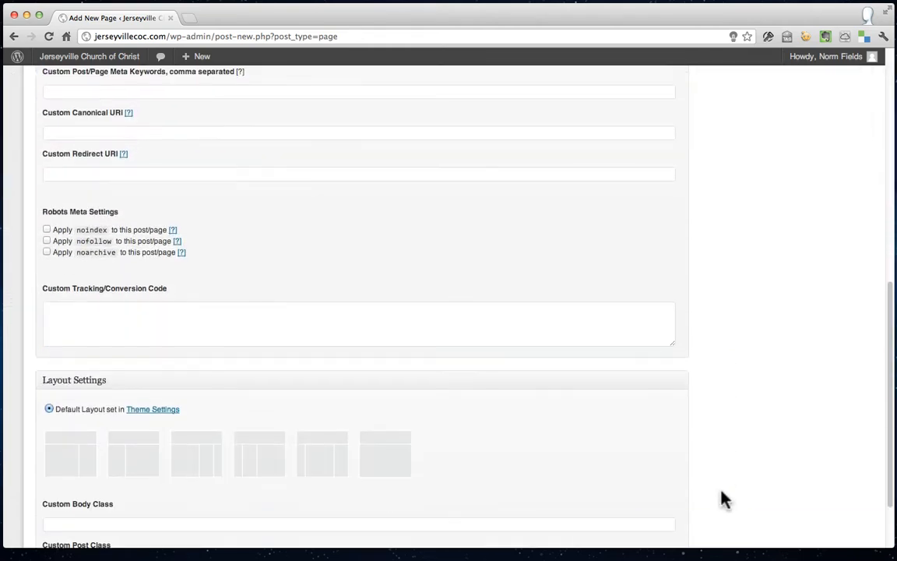
scroll(721, 498, "up", 10)
scroll(725, 500, "up", 3)
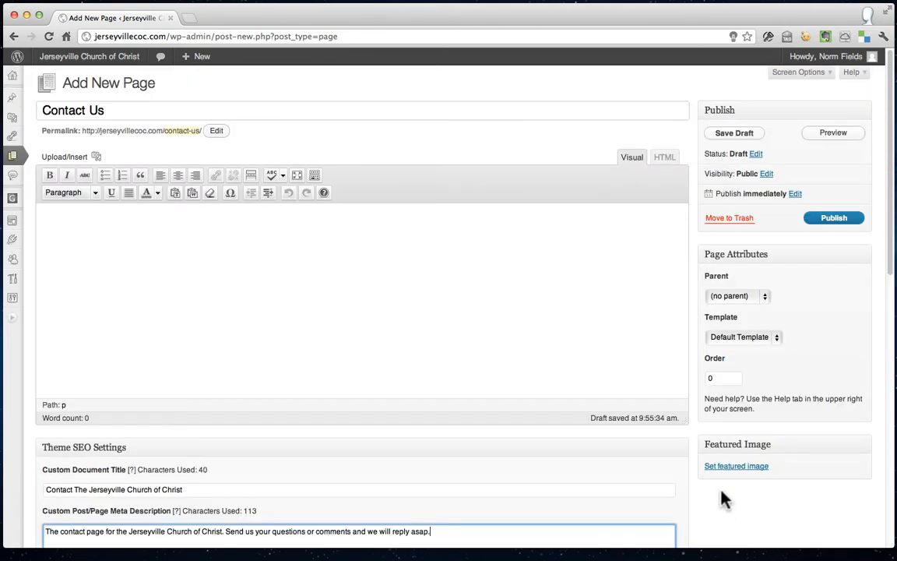
left_click(741, 136)
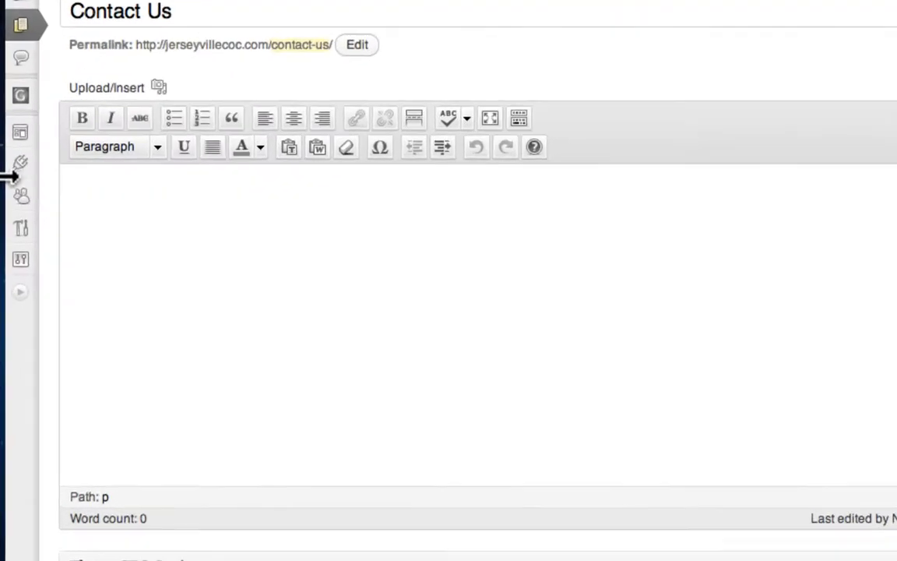
Step: Open the form for installing a new plugin from an uploaded zip file
mouse_move(17, 244)
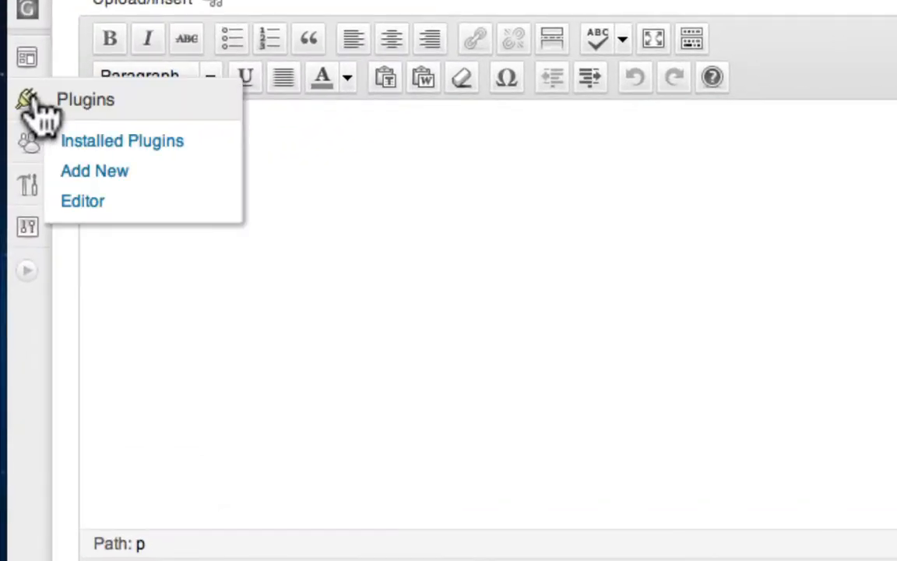
left_click(86, 172)
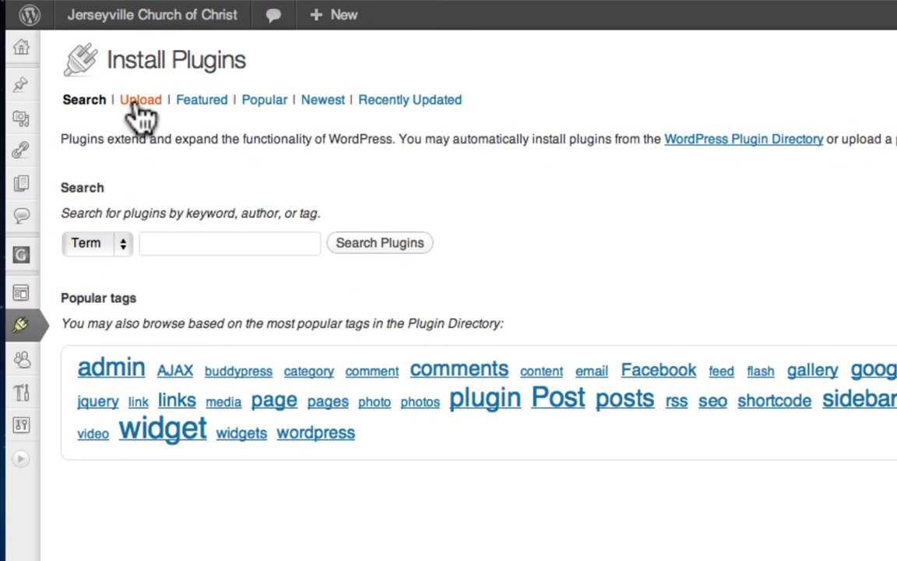
left_click(139, 103)
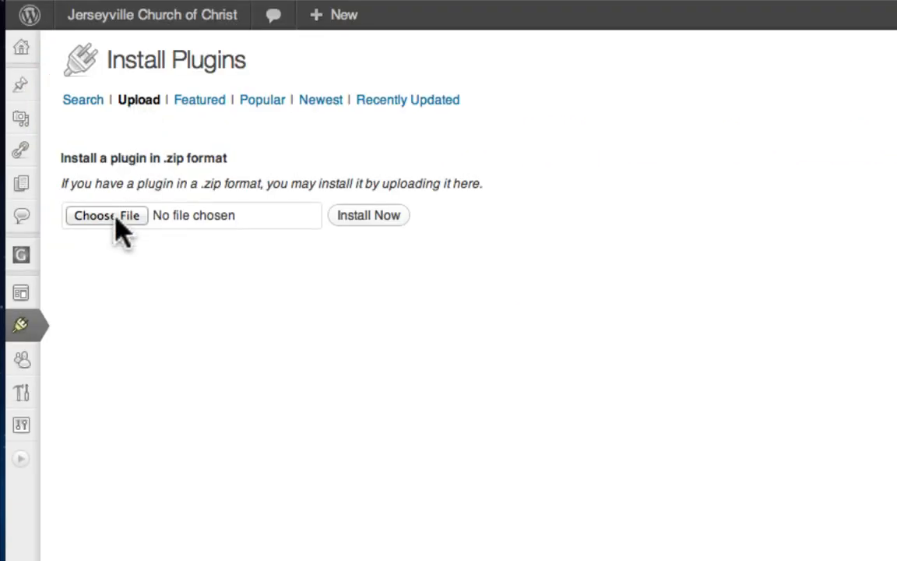
Step: Choose gravityforms_1.5.2.8.zip from the WordPress Plug-ins folder and install it as a plugin
left_click(116, 219)
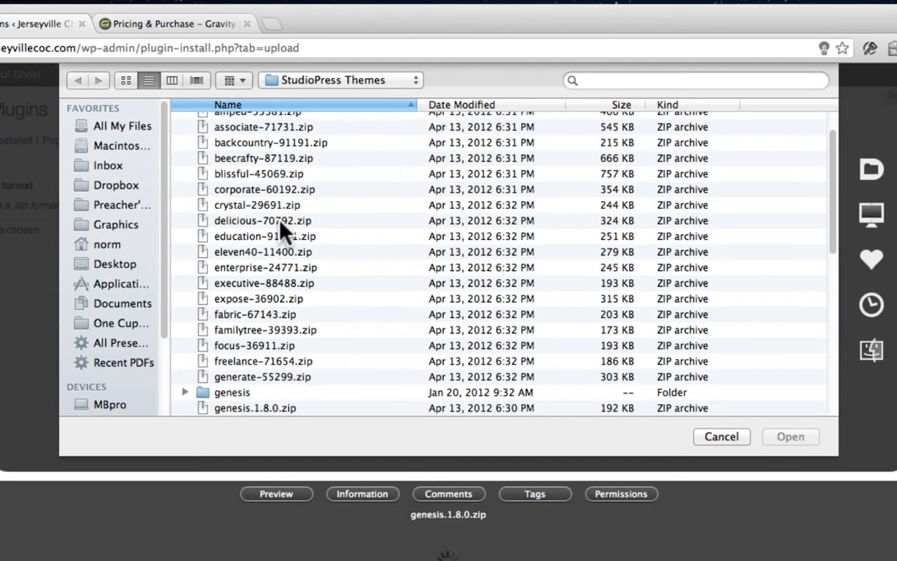
left_click(338, 81)
mouse_move(327, 114)
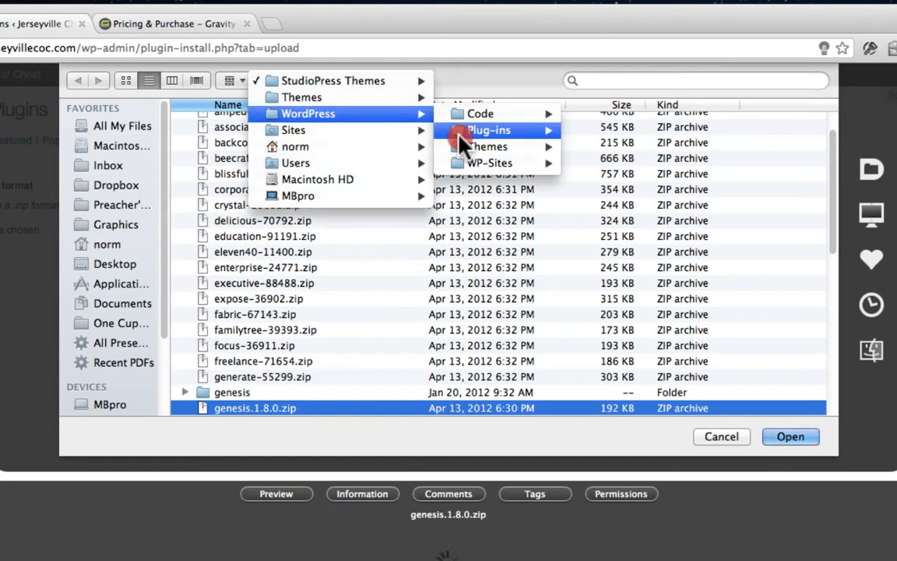
left_click(460, 133)
scroll(357, 257, "down", 10)
scroll(358, 261, "down", 2)
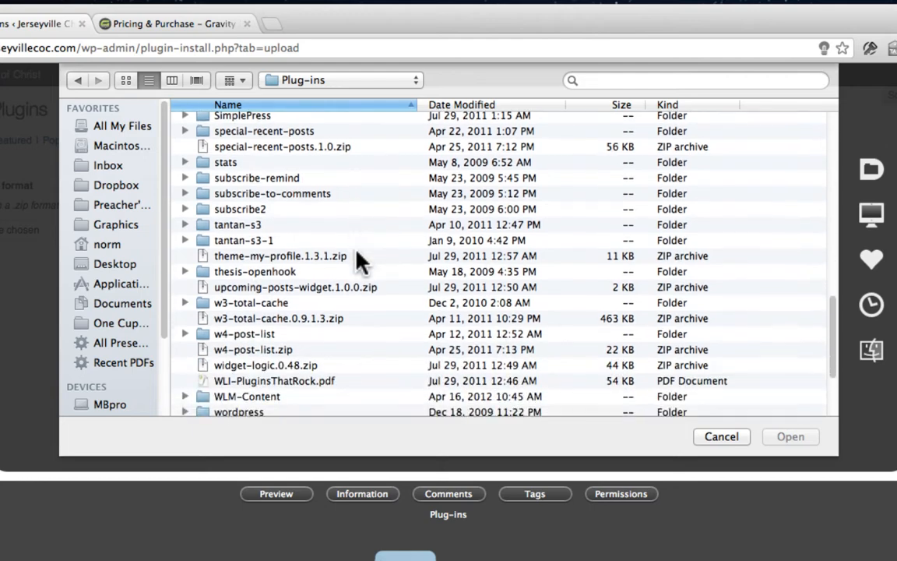
scroll(359, 261, "up", 10)
left_click(273, 208)
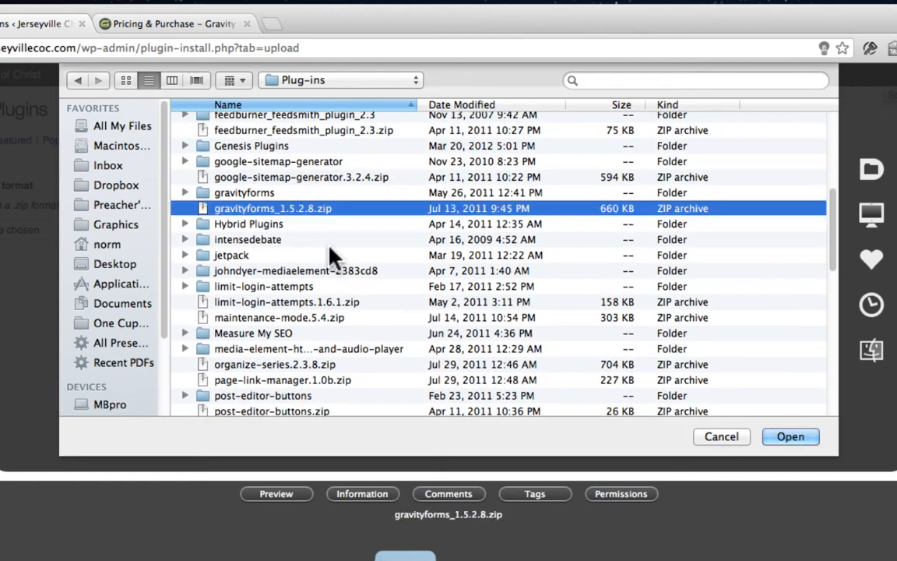
left_click(792, 438)
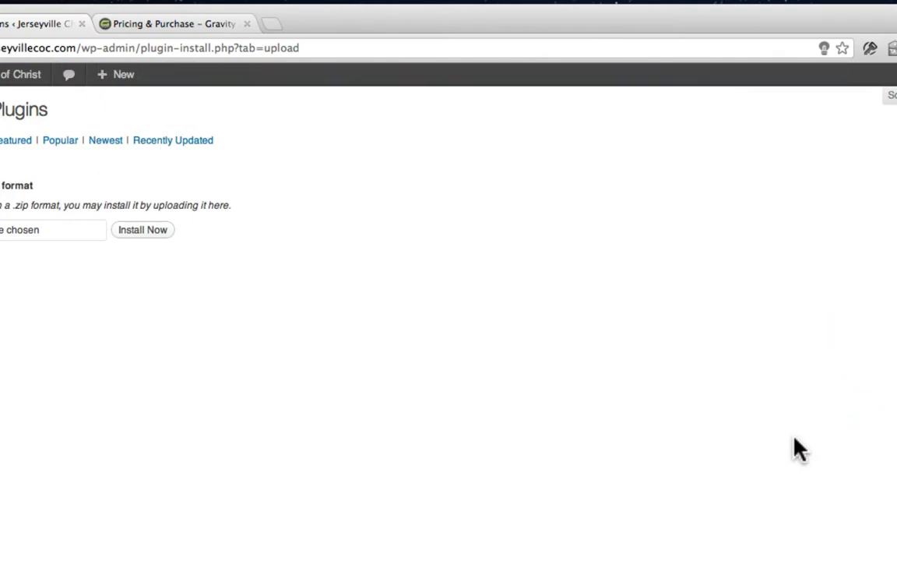
left_click(271, 230)
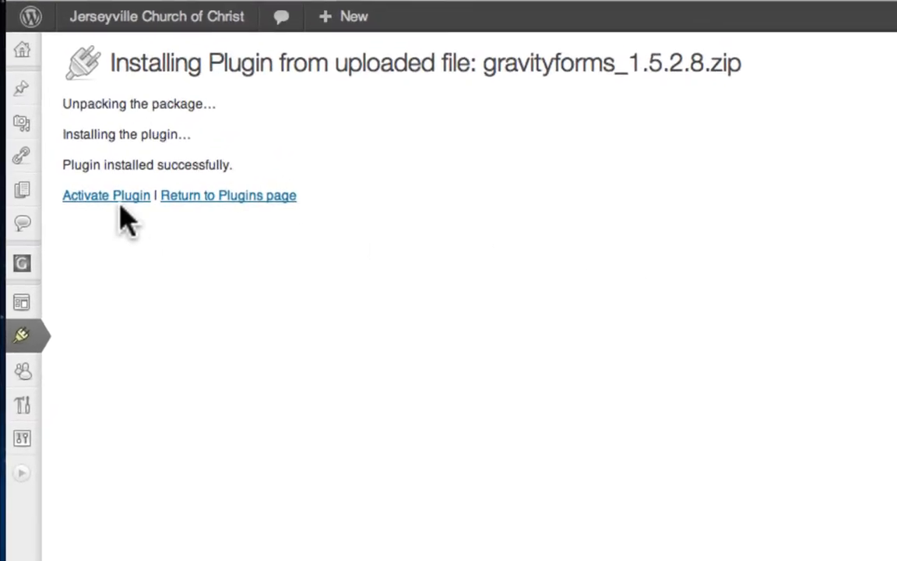
Step: Activate the Gravity Forms plugin, show only the active plugins, and open the Gravity Forms settings
left_click(120, 201)
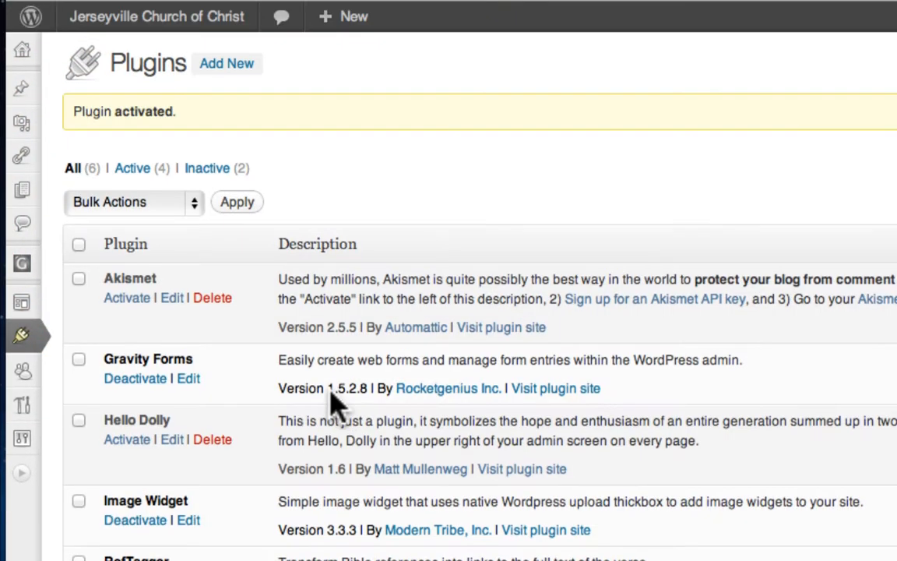
left_click(132, 168)
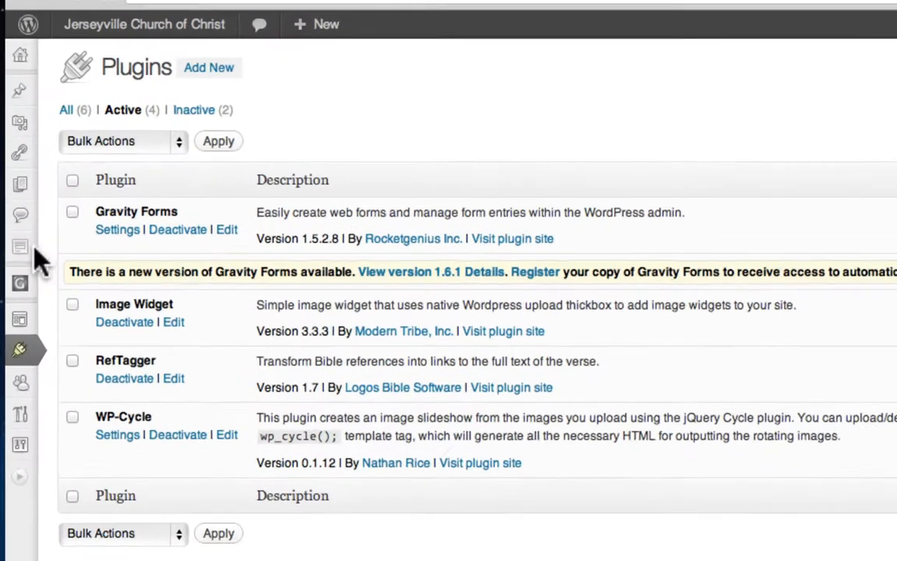
mouse_move(25, 249)
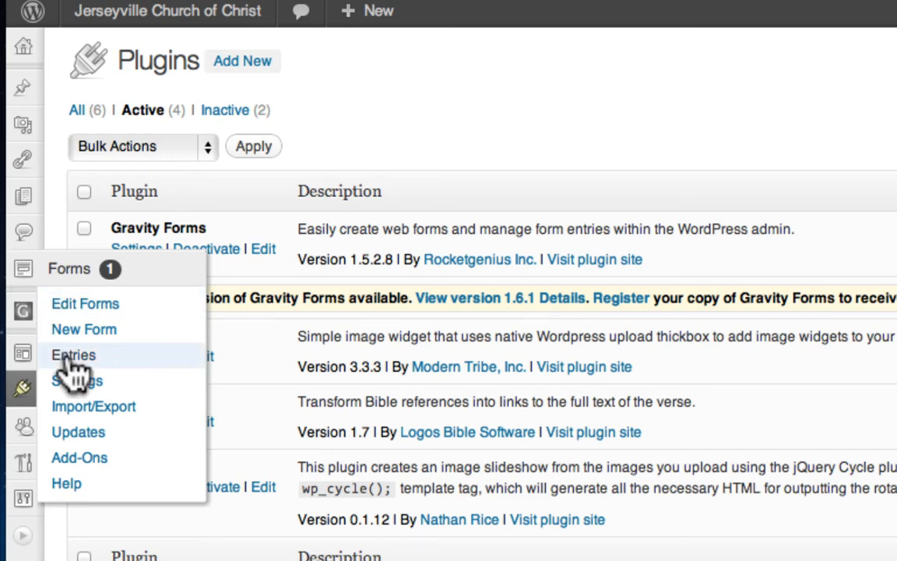
left_click(81, 380)
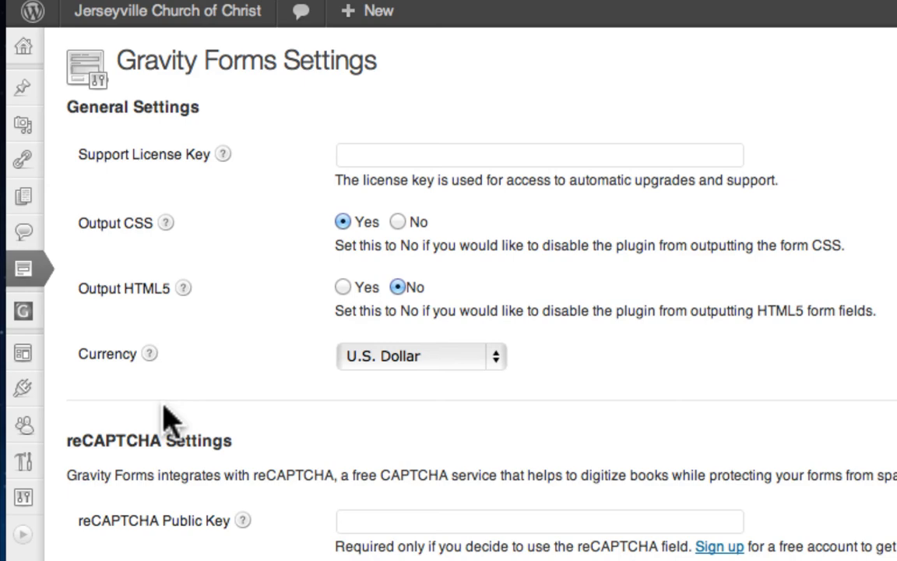
Step: Log in to the Gravity Forms support site with the saved credentials and open the account page for the license key
mouse_move(366, 11)
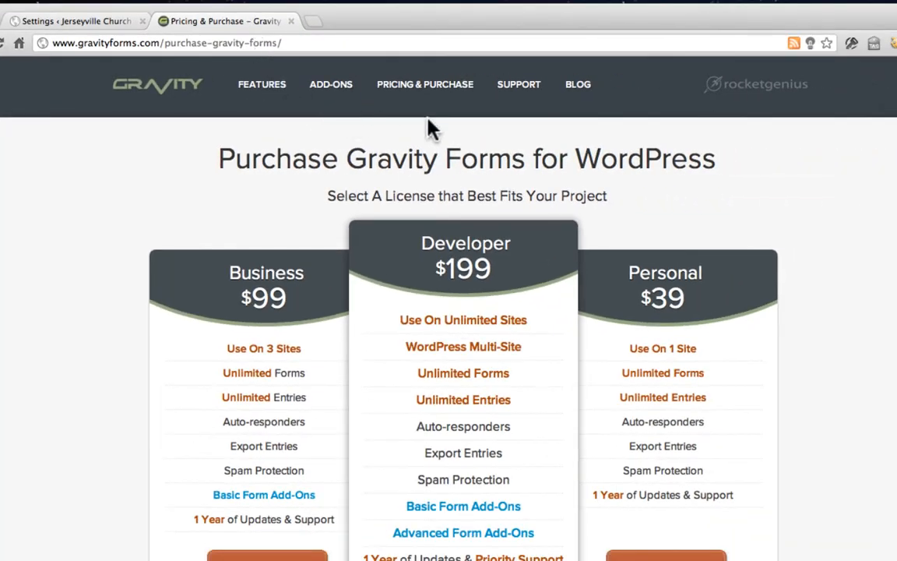
left_click(517, 86)
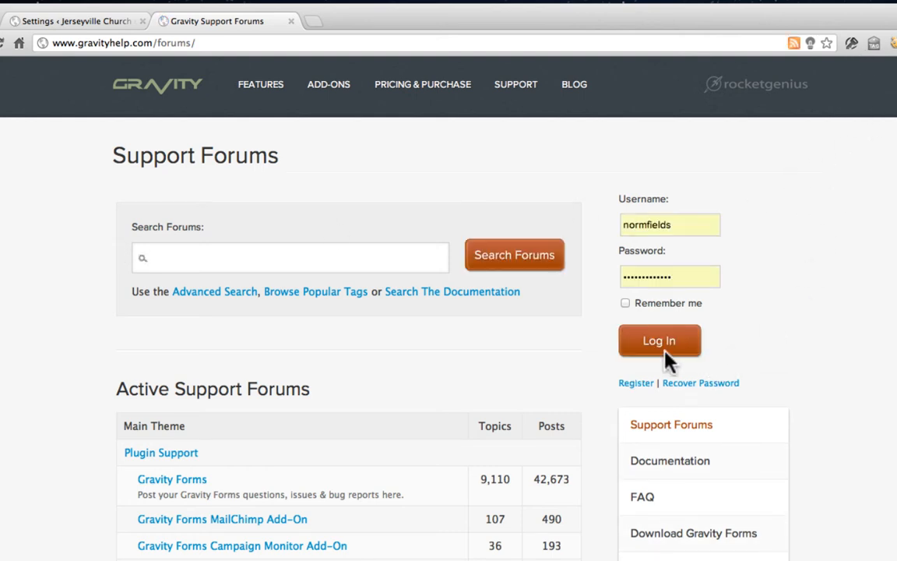
left_click(657, 346)
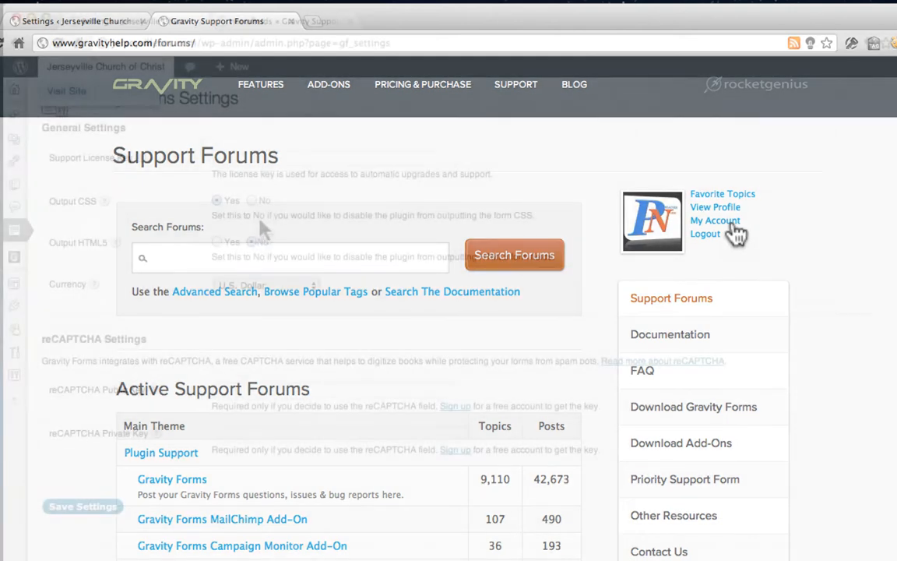
left_click(732, 224)
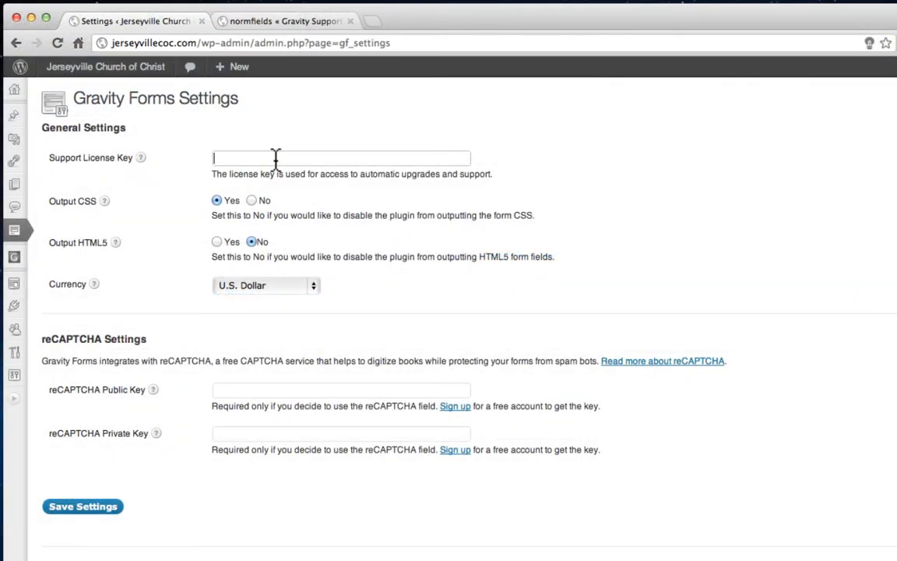
Step: Paste the support license key into the Gravity Forms settings, set Output HTML5 to Yes, and save the settings
key("super+v")
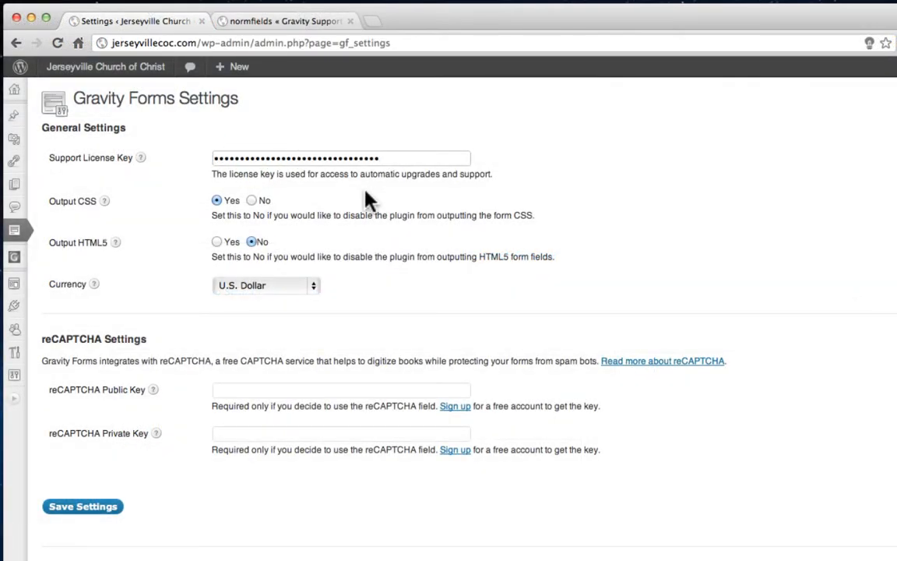
scroll(175, 288, "down", 1)
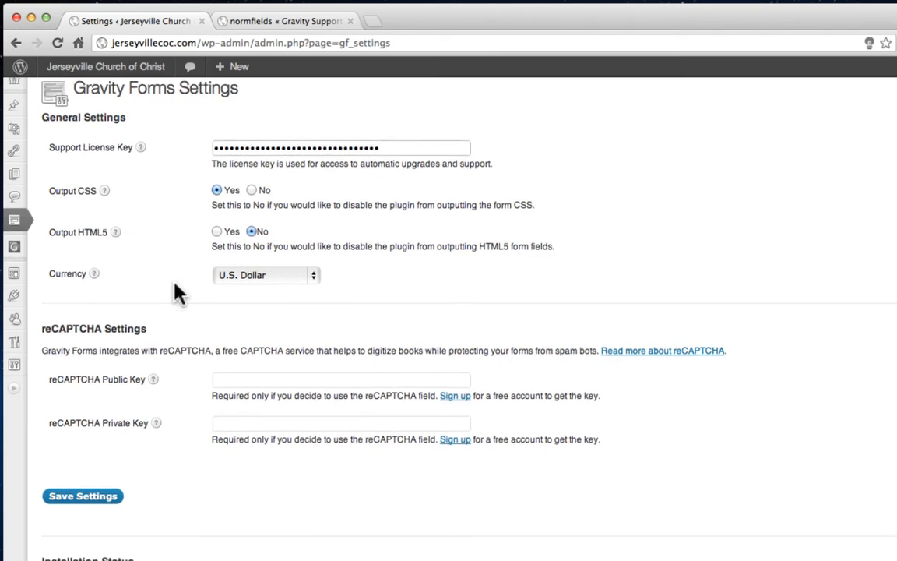
scroll(174, 292, "down", 3)
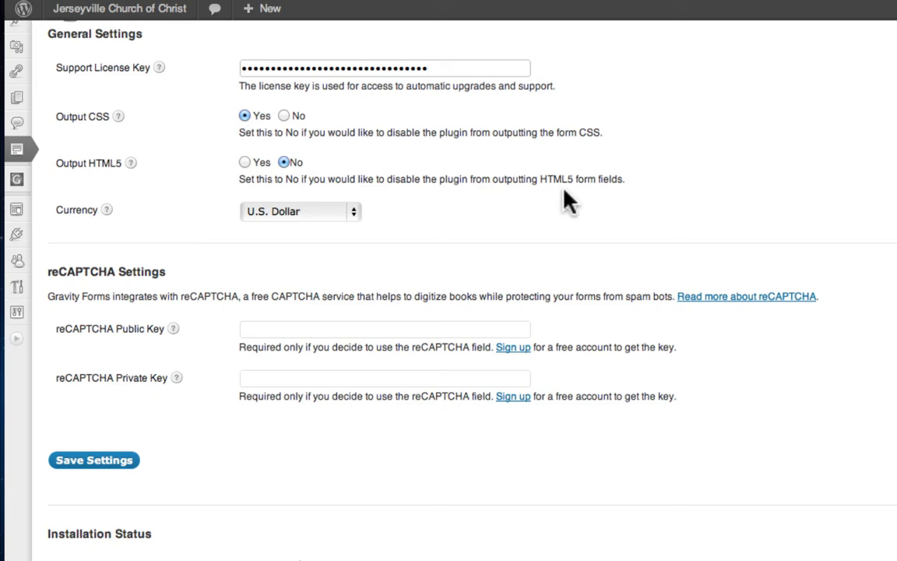
left_click(244, 163)
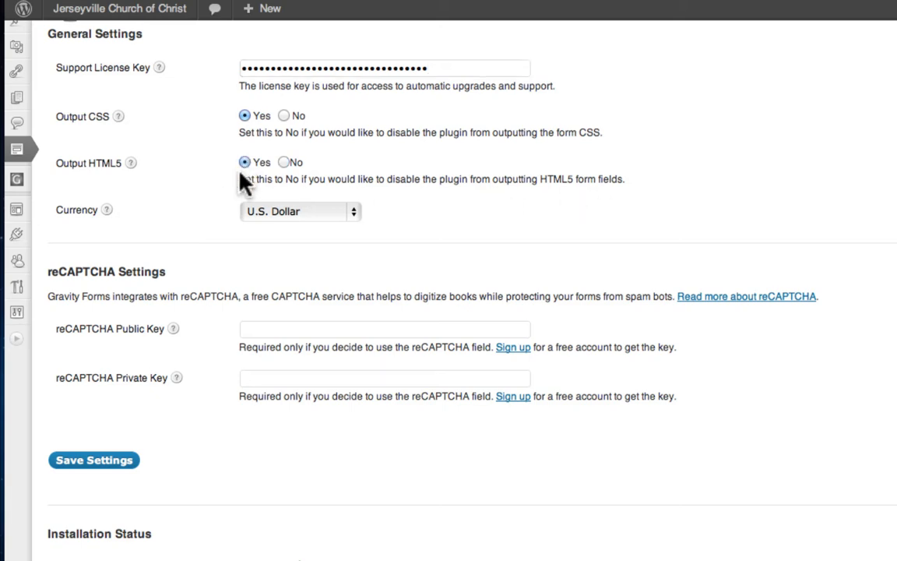
scroll(209, 251, "down", 5)
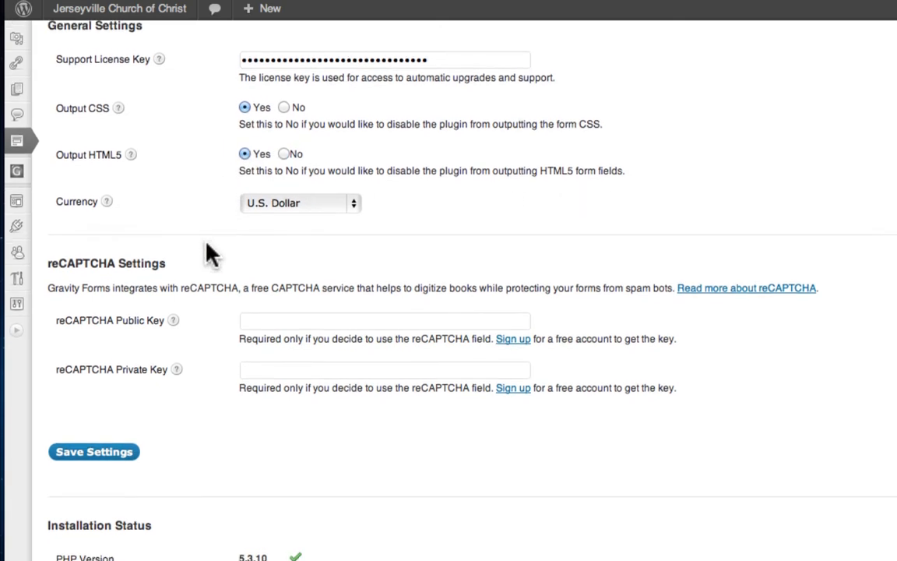
scroll(207, 244, "down", 10)
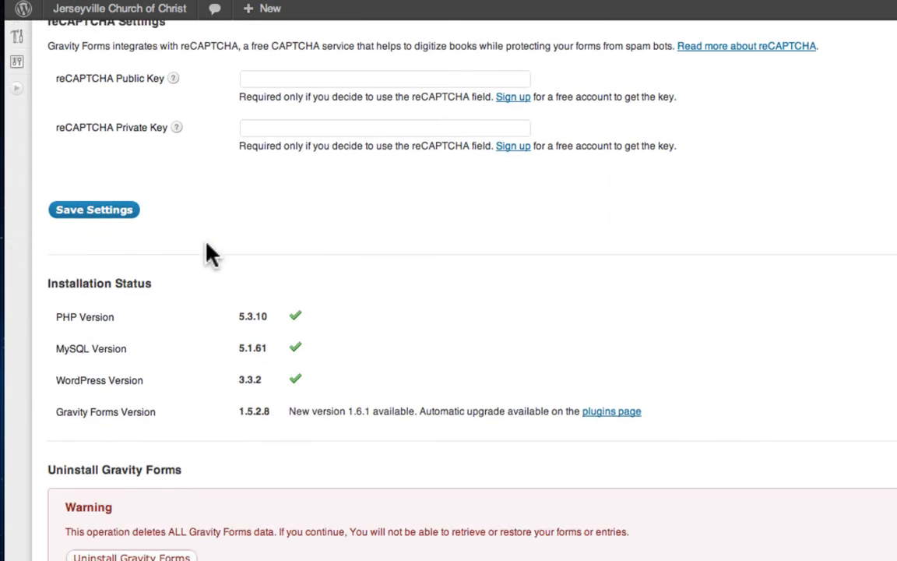
left_click(111, 214)
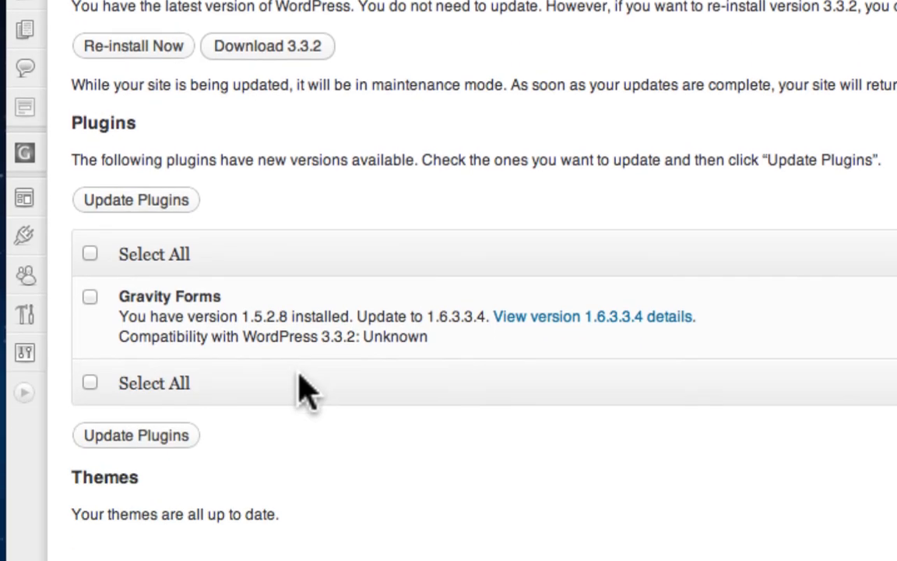
Step: Update the Gravity Forms plugin to version 1.6.3.3.4 and return to the plugins list
left_click(90, 295)
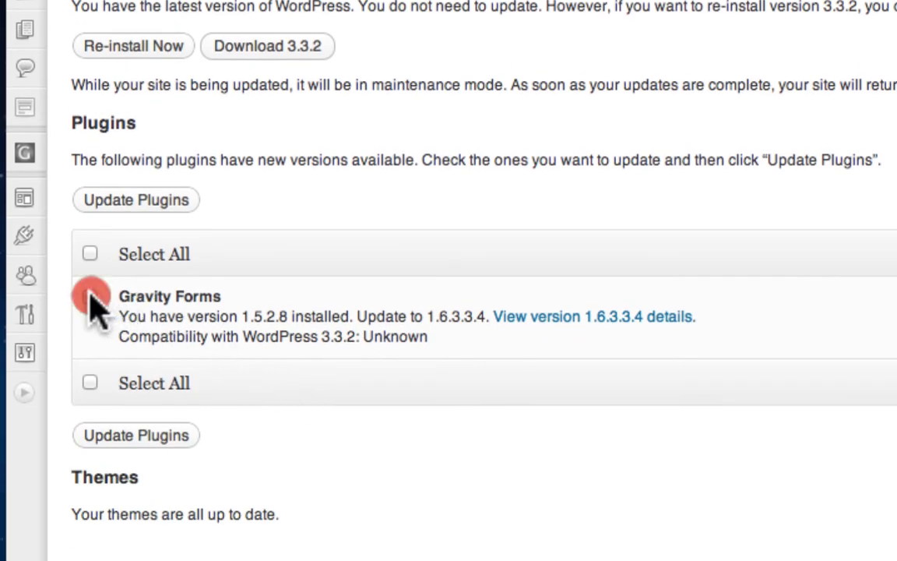
left_click(145, 438)
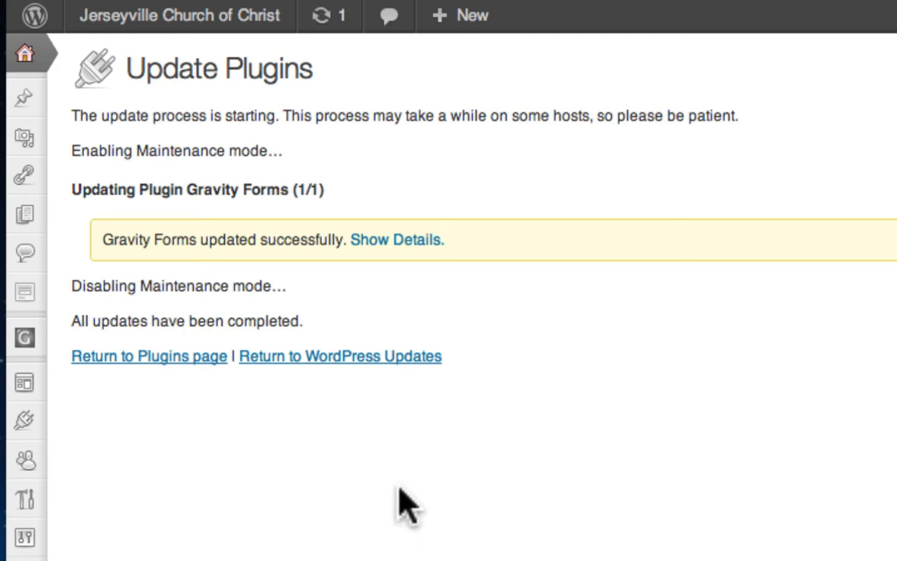
left_click(173, 361)
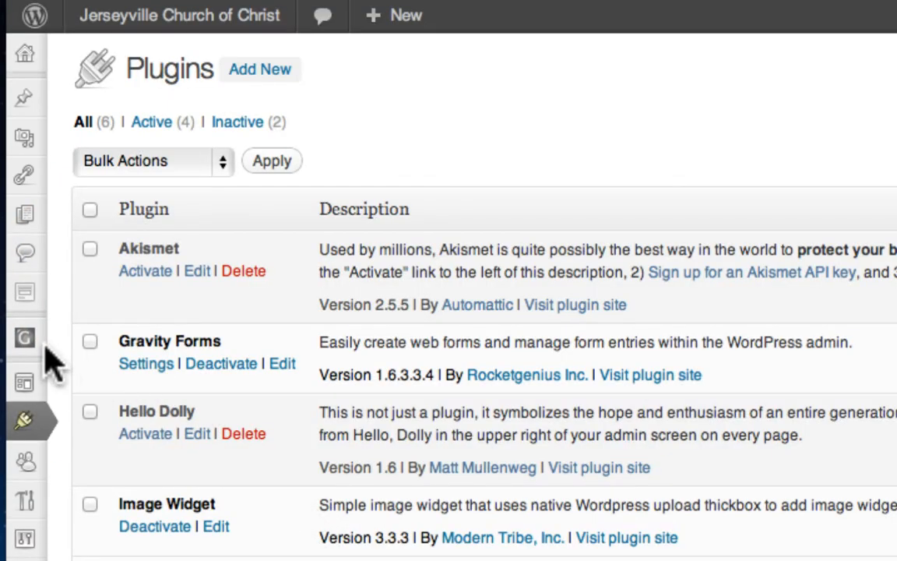
Step: Create a new Gravity Forms form and title it "Jerseyville Contact Form"
mouse_move(26, 310)
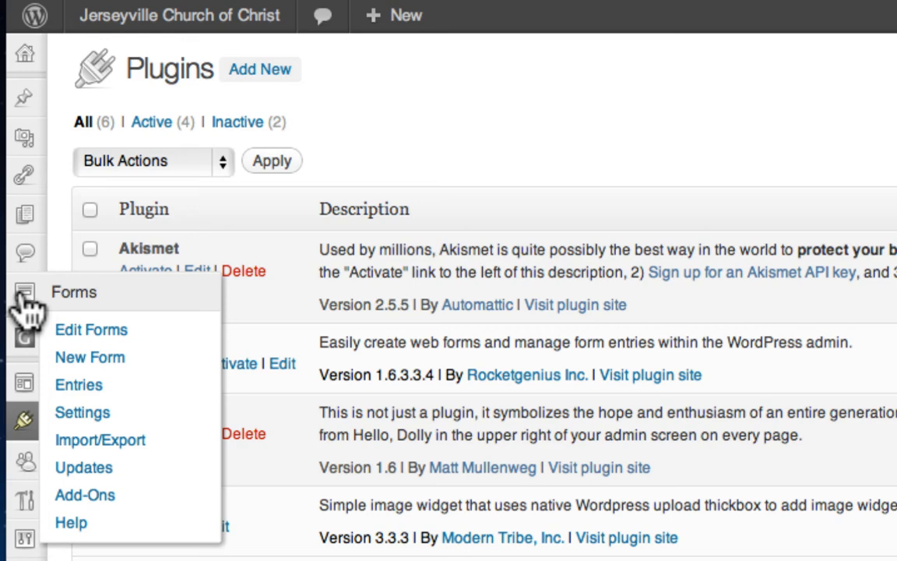
left_click(90, 358)
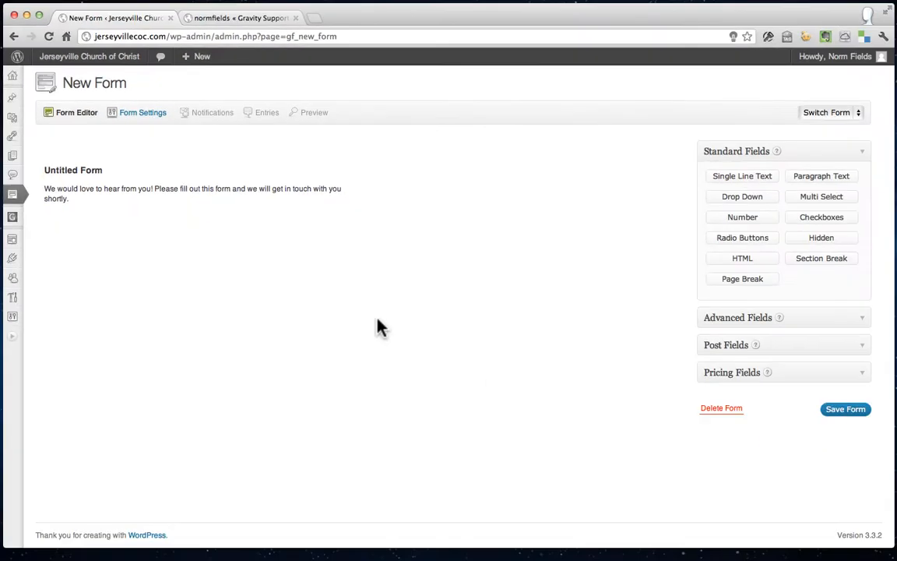
left_click(92, 187)
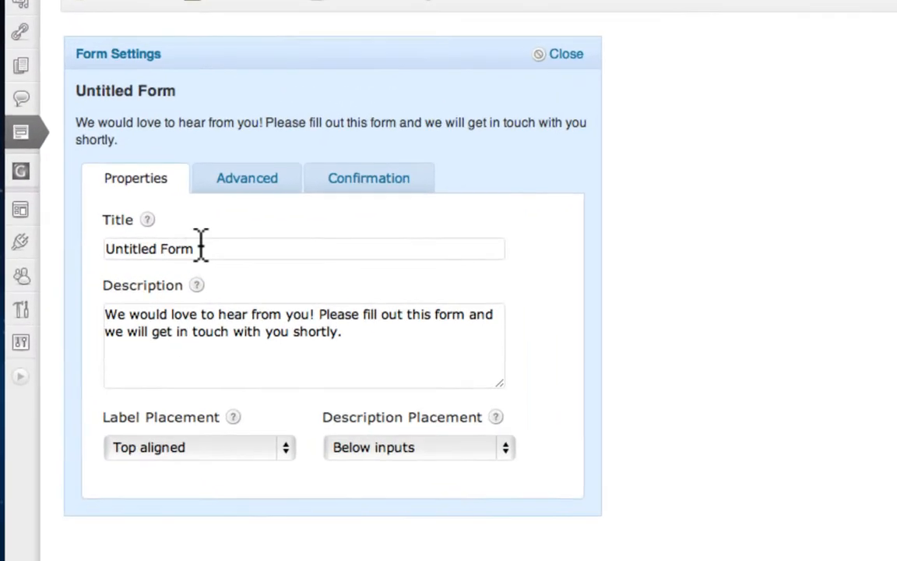
double_click(121, 261)
left_click(207, 249)
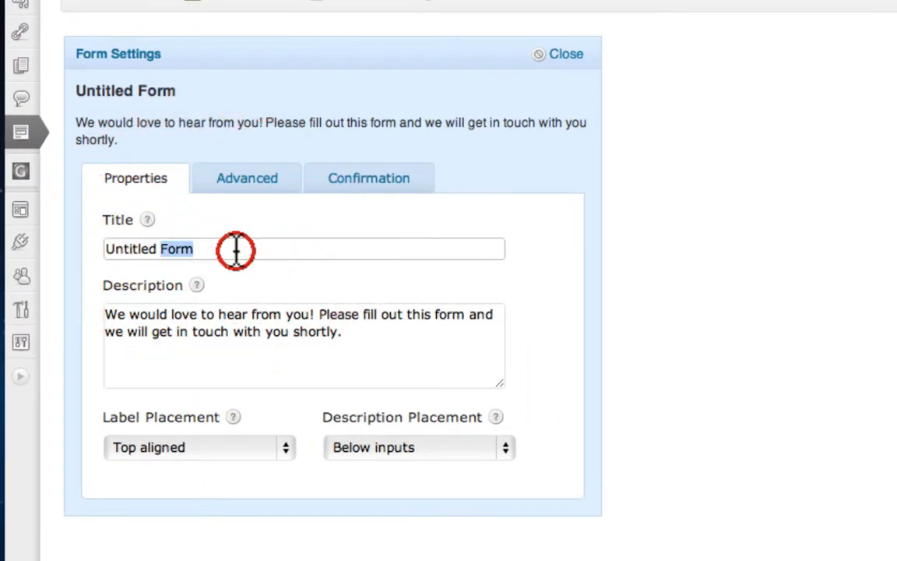
triple_click(236, 250)
type("J")
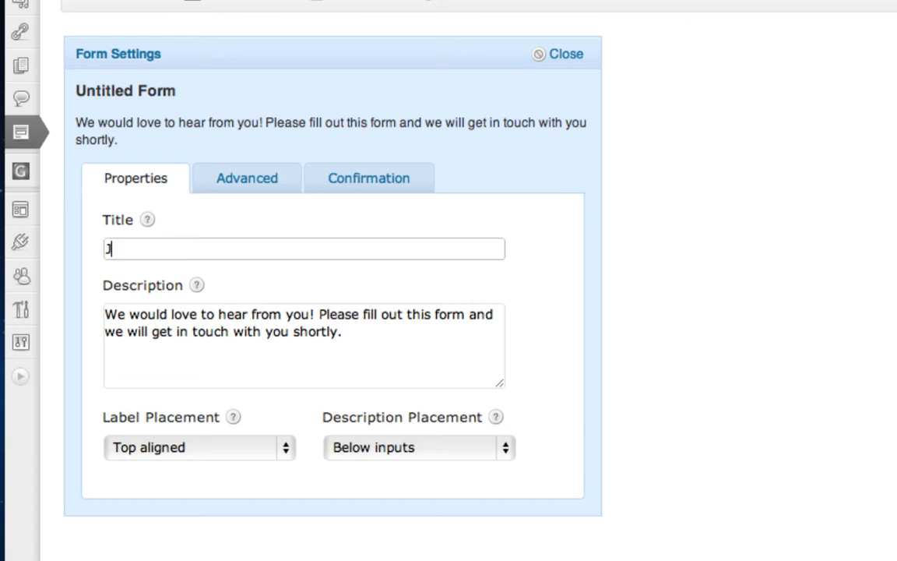
type("erseyville ")
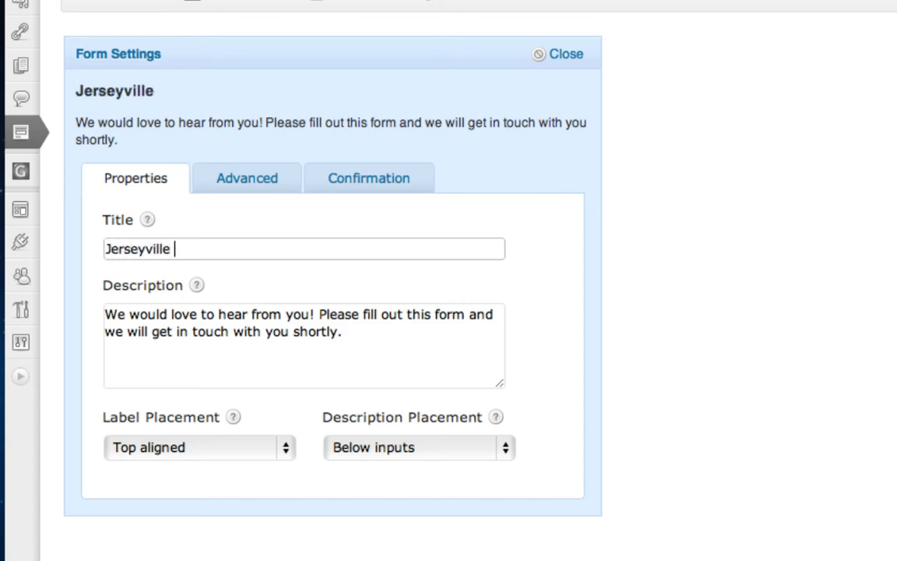
type("Contact")
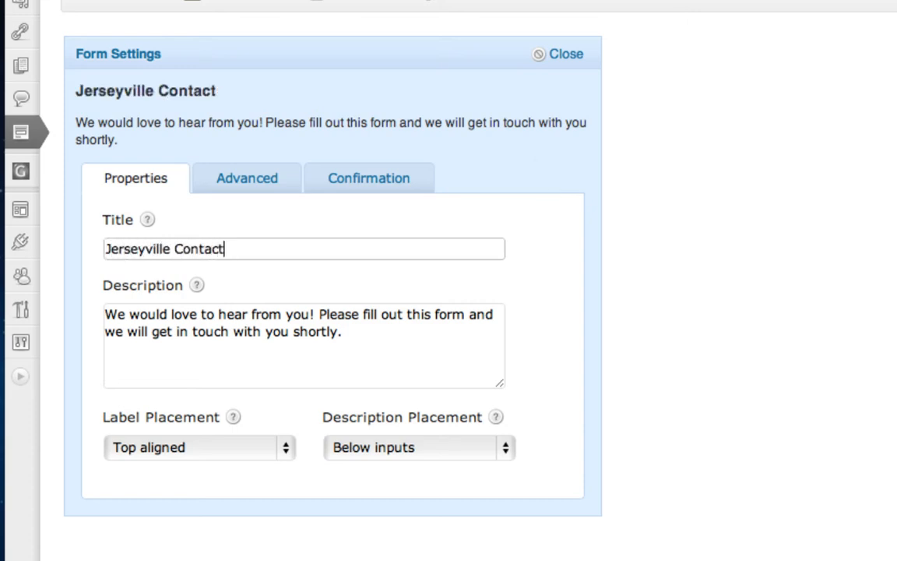
type(" Form")
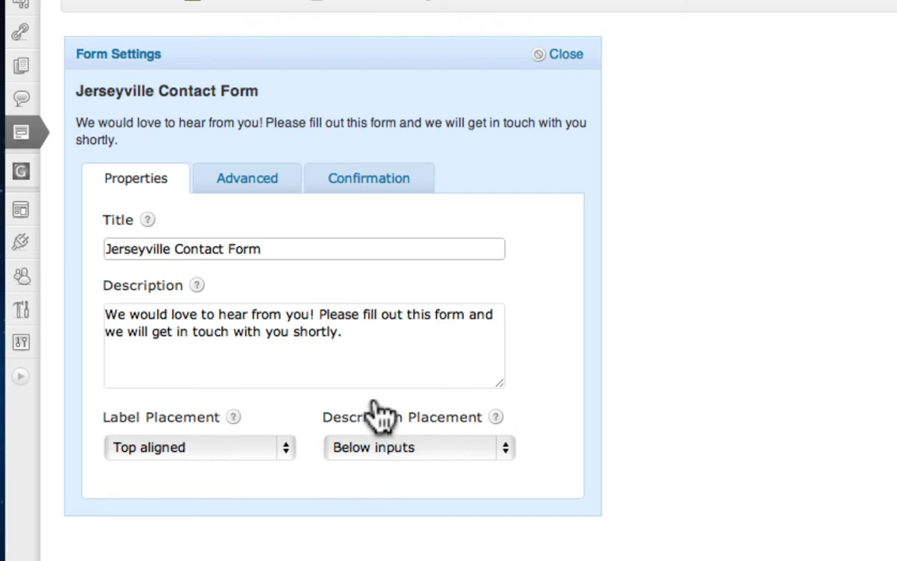
Step: Set the form's submit button text to "Send" and review the remaining advanced form settings
left_click(262, 176)
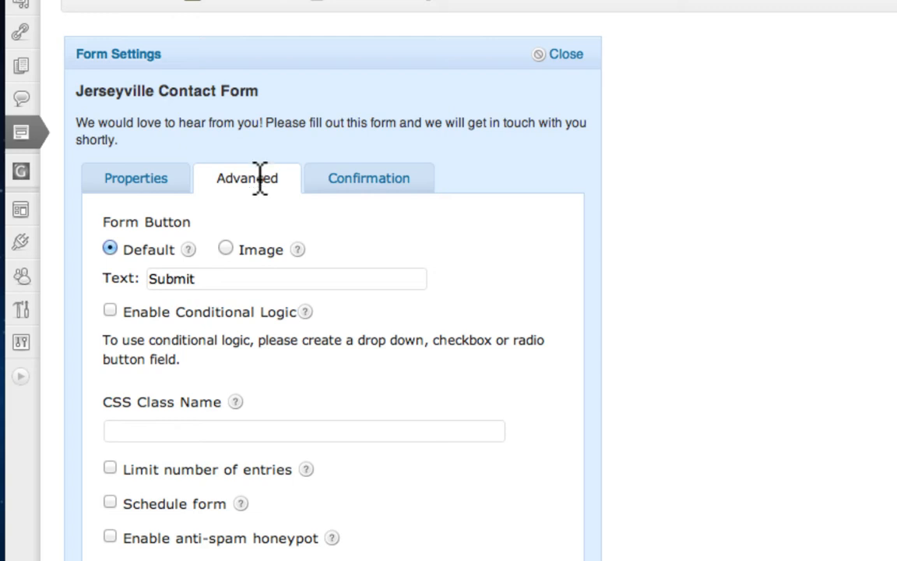
double_click(203, 276)
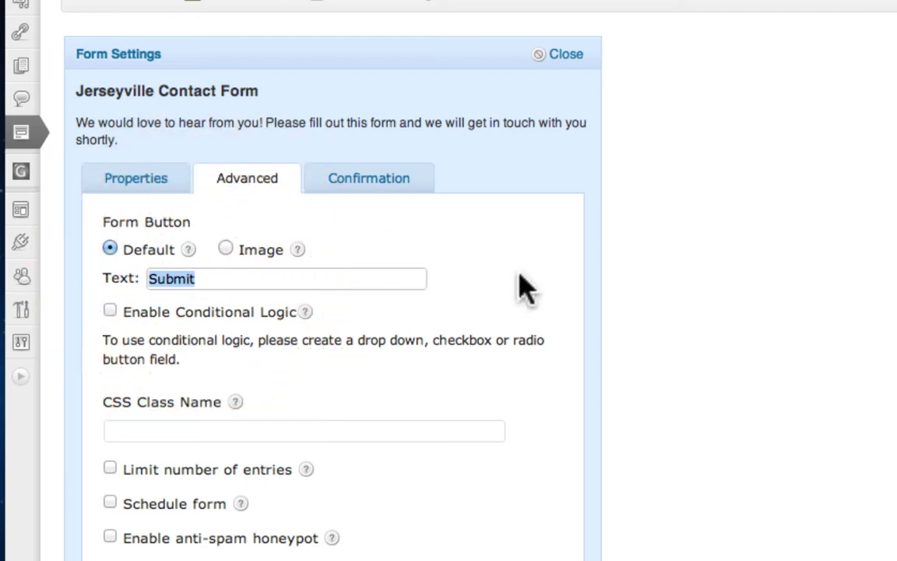
type("Send")
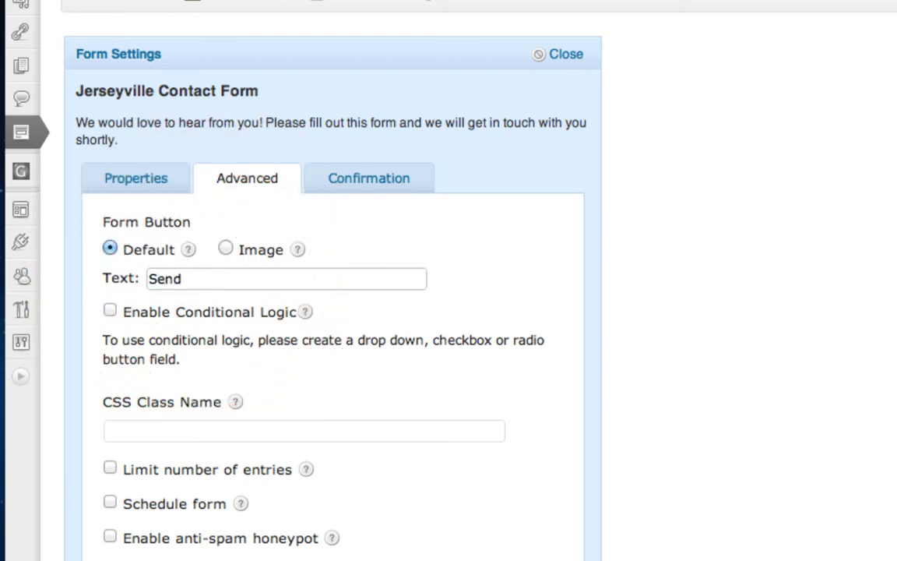
scroll(307, 331, "down", 3)
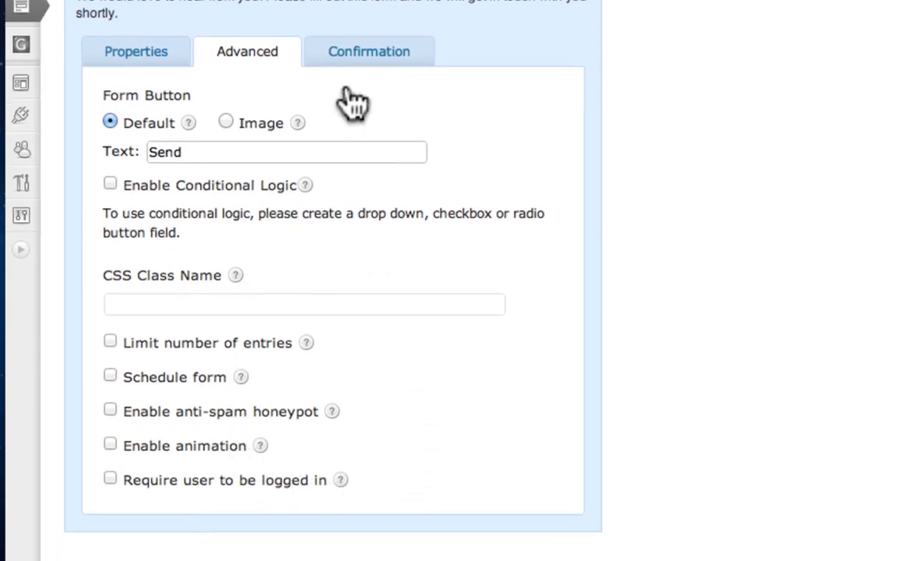
Step: Review the form's confirmation message and basic properties, and close the form settings
left_click(376, 62)
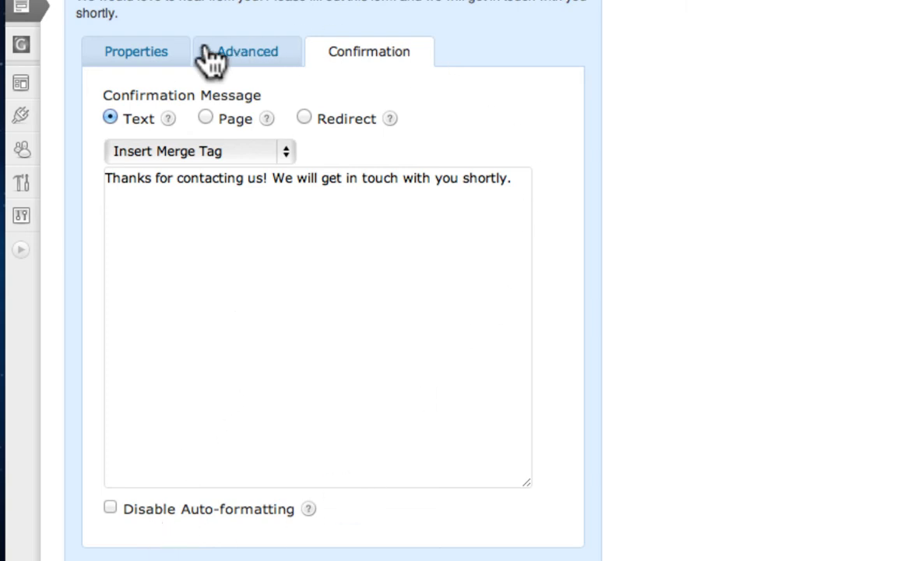
left_click(143, 56)
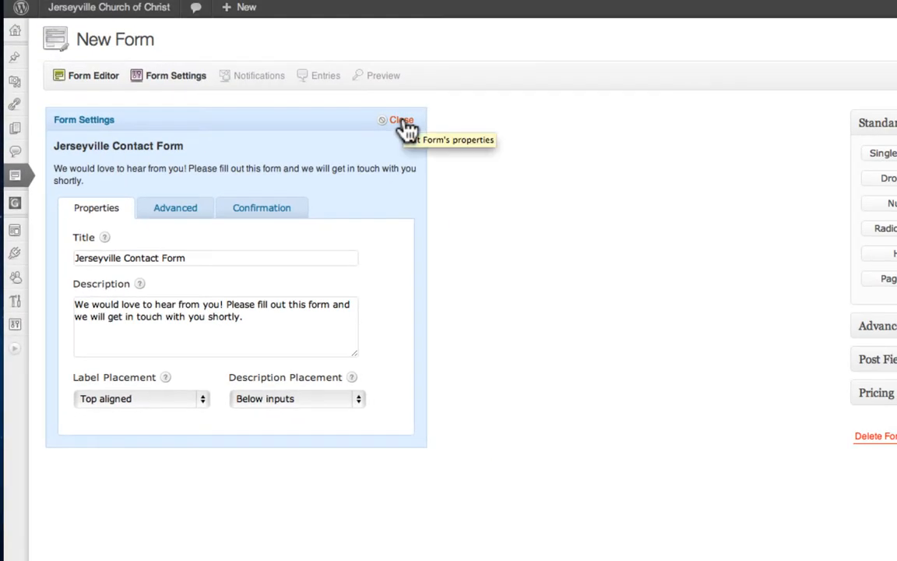
left_click(402, 121)
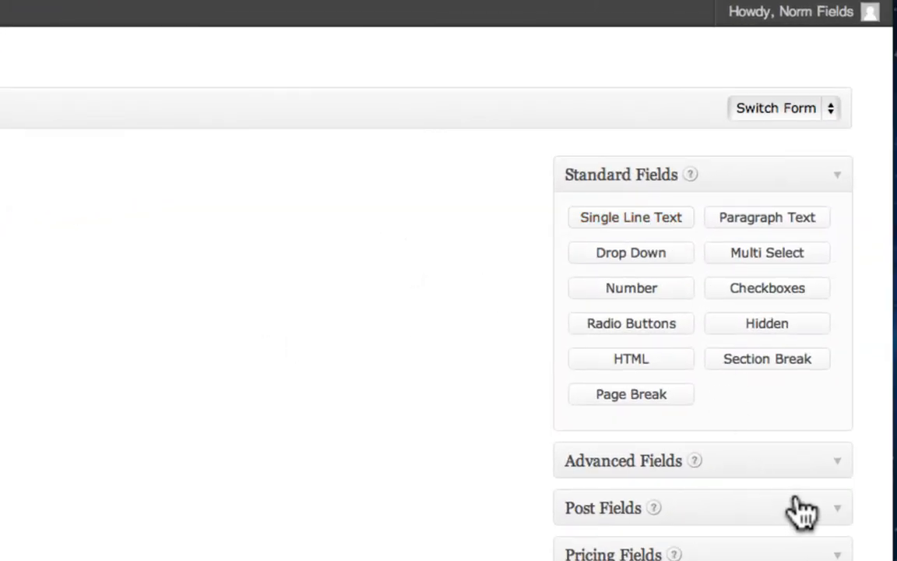
Step: Add a Name field with first and last name inputs from the advanced fields to the contact form
left_click(843, 466)
left_click(623, 264)
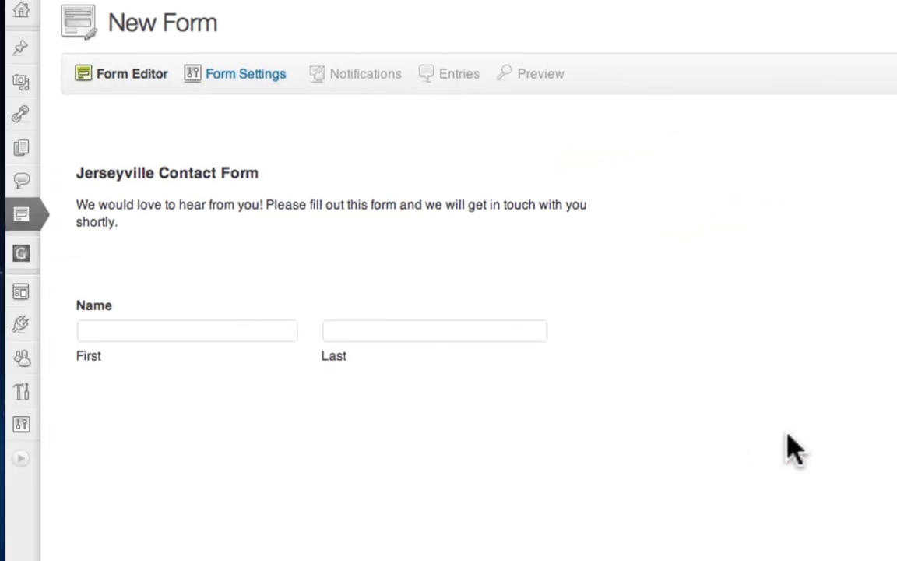
mouse_move(516, 365)
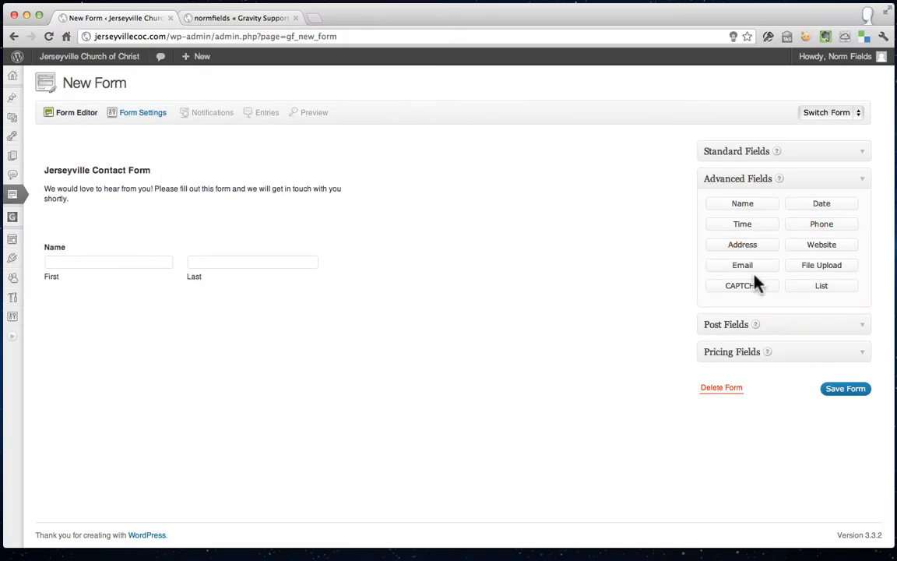
Step: Add an Email field and a Paragraph Text field below the Name field of the contact form
left_click(752, 268)
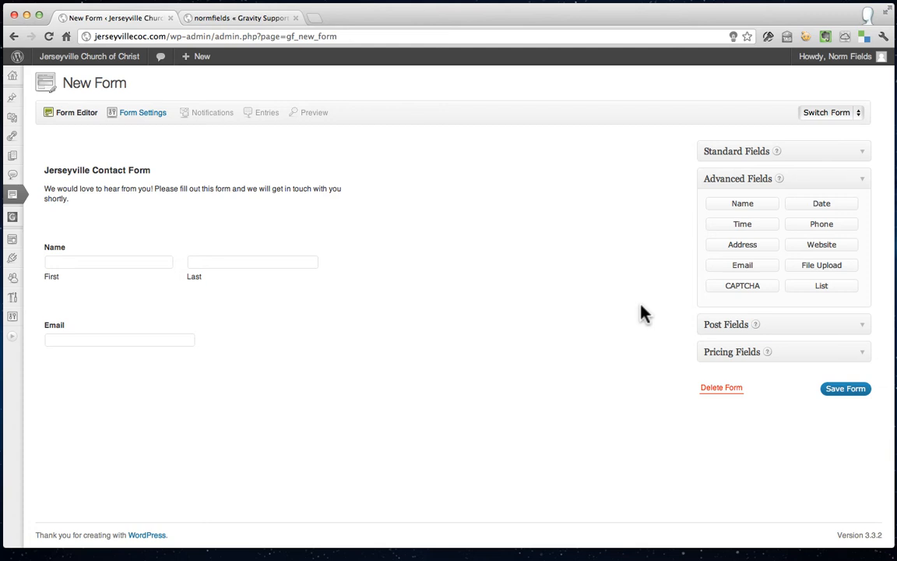
left_click(862, 156)
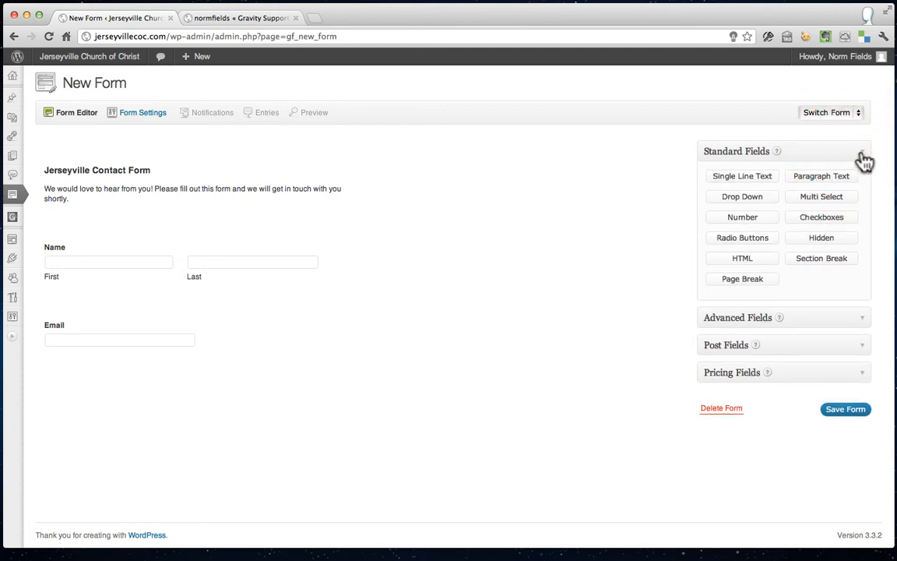
left_click(825, 177)
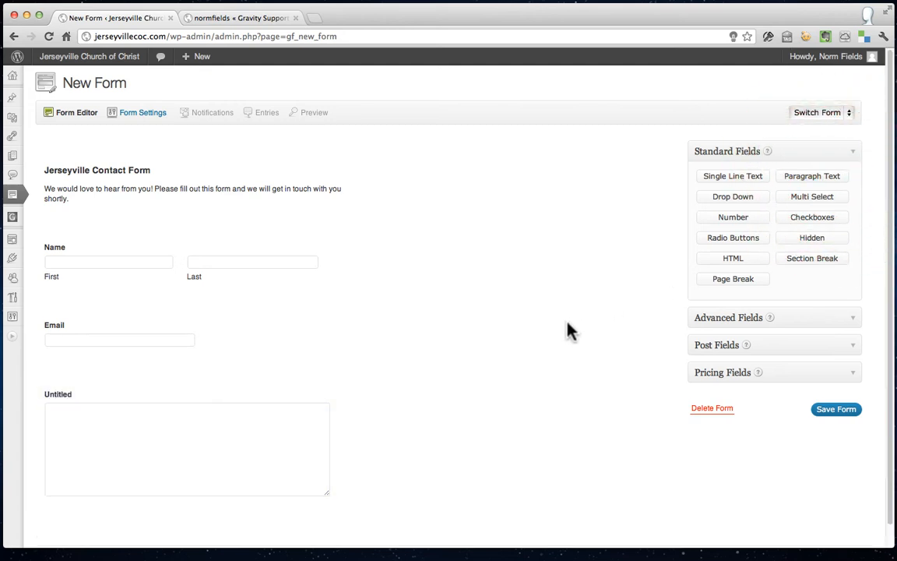
scroll(545, 351, "down", 1)
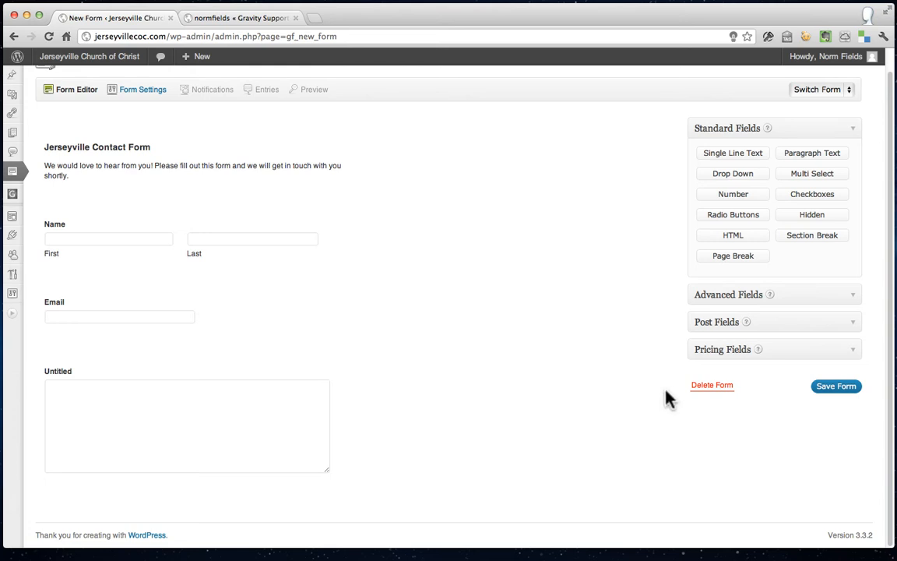
Step: Make the Name and Email fields of the contact form required
mouse_move(90, 379)
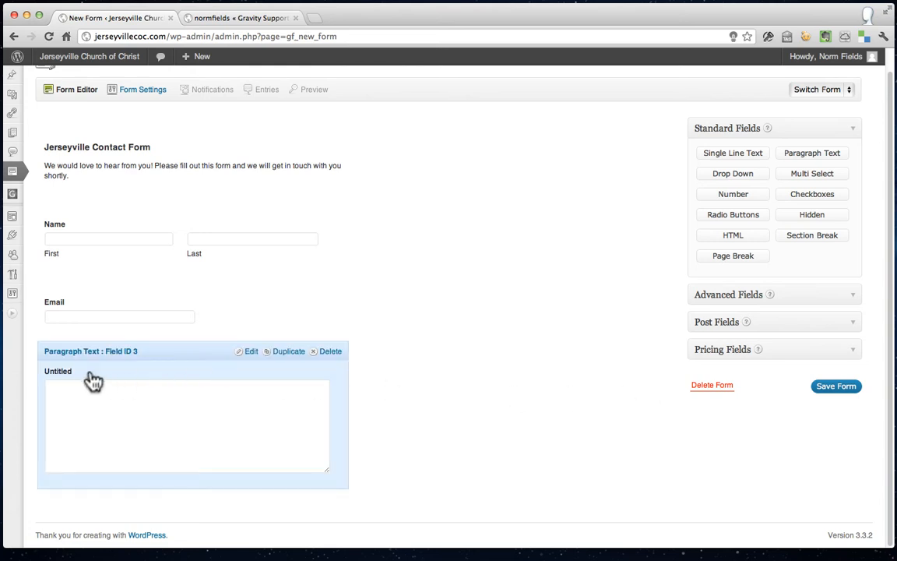
left_click(74, 227)
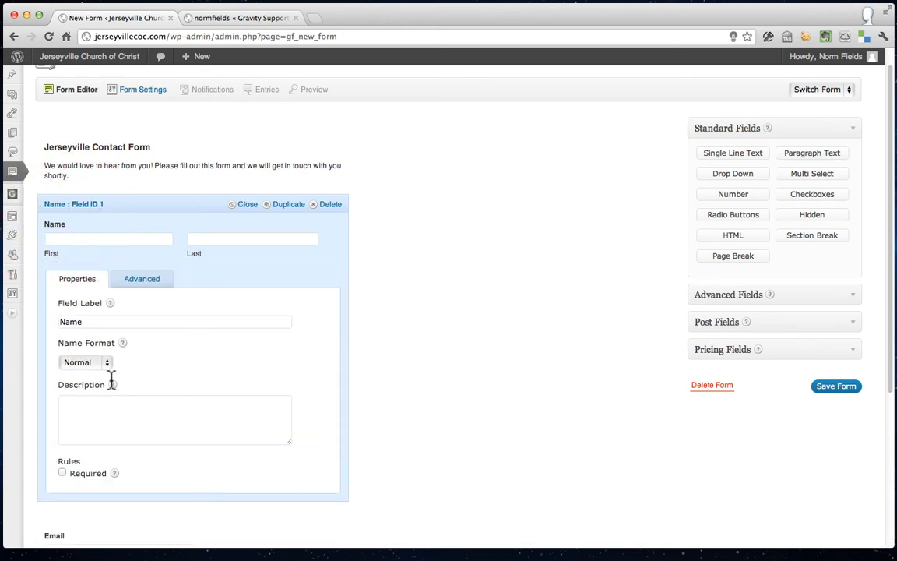
left_click(62, 473)
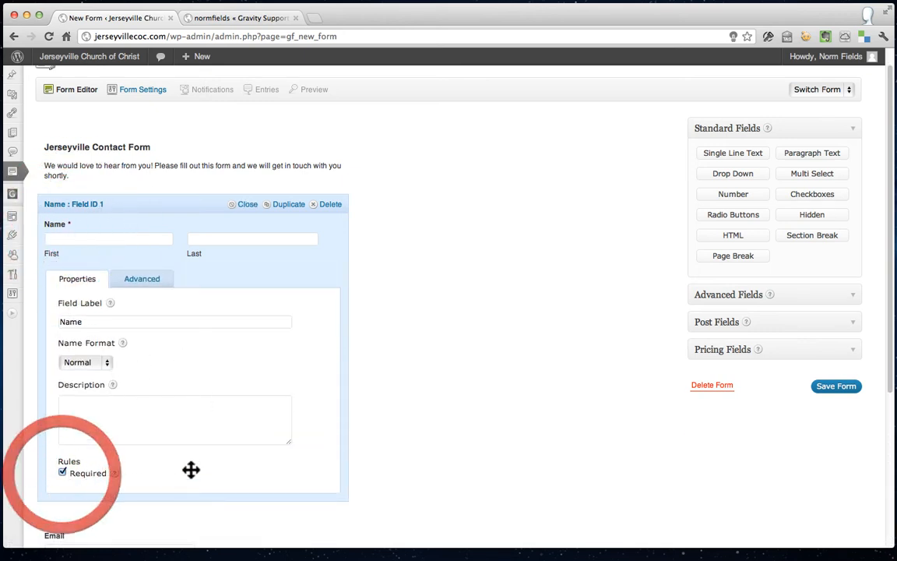
left_click(247, 205)
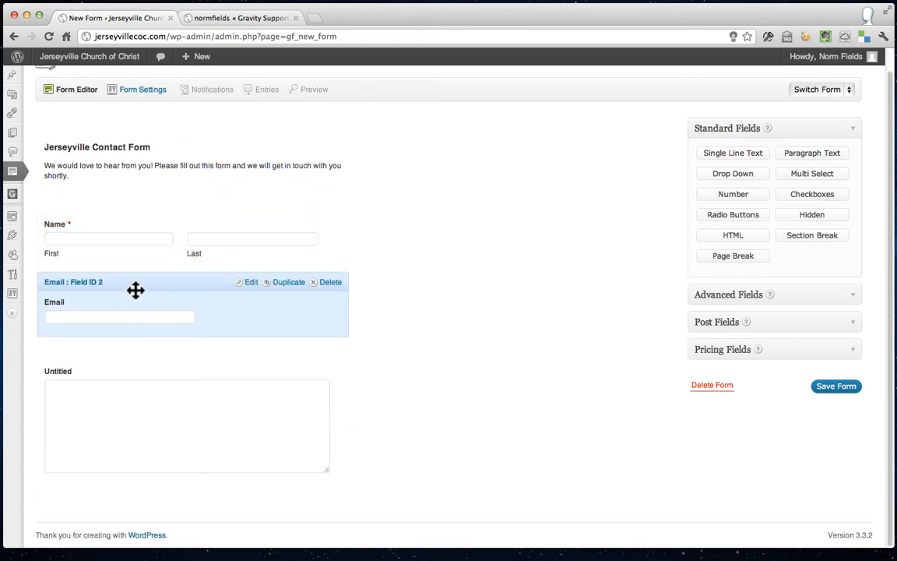
left_click(134, 289)
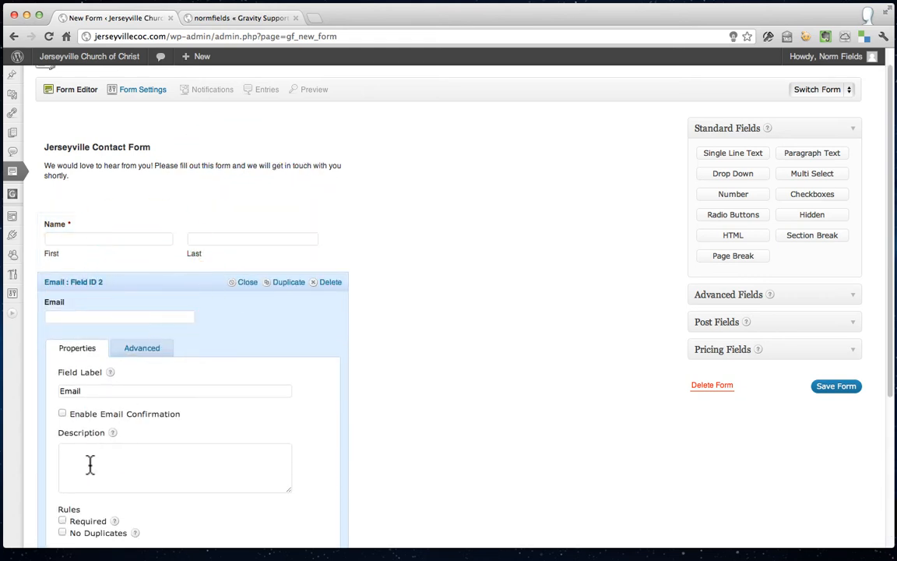
left_click(62, 521)
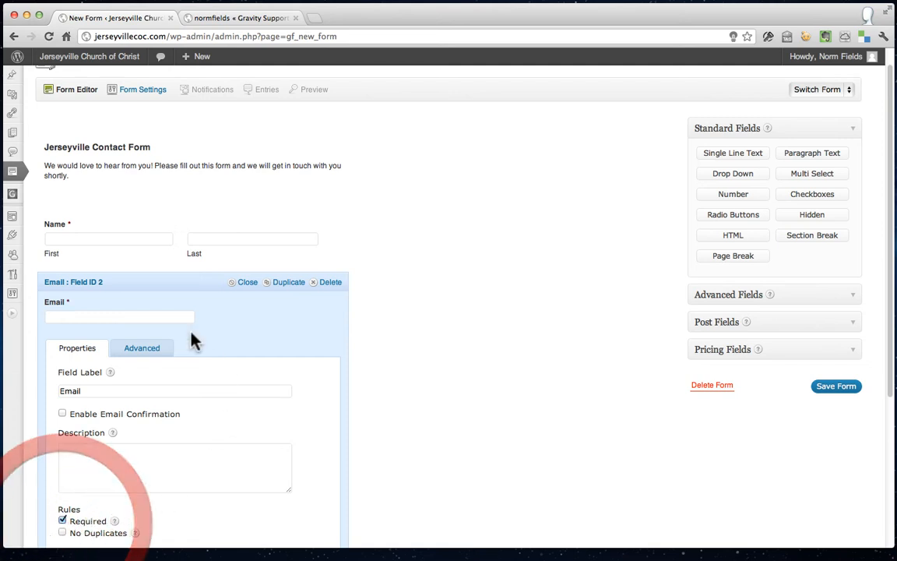
left_click(154, 287)
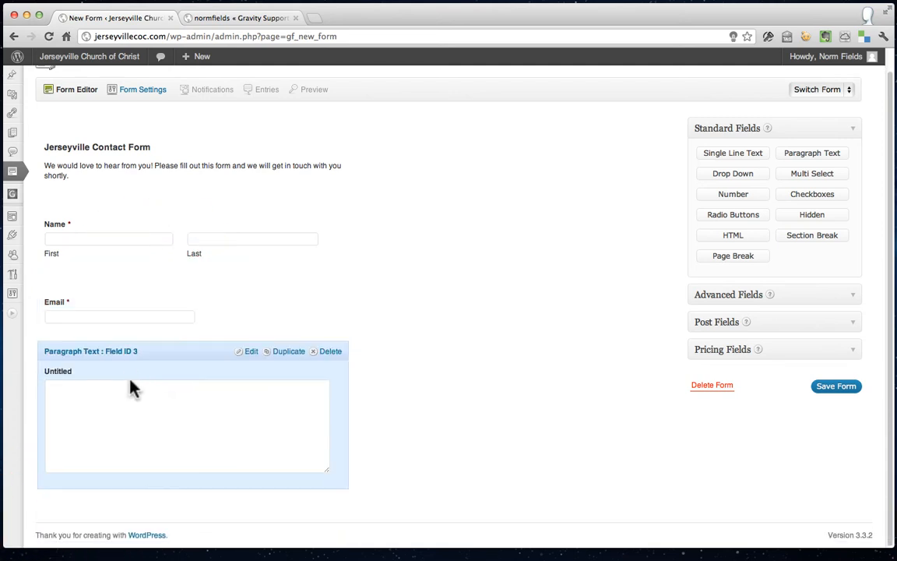
Step: Make the paragraph text field required and label it "Message"
left_click(165, 356)
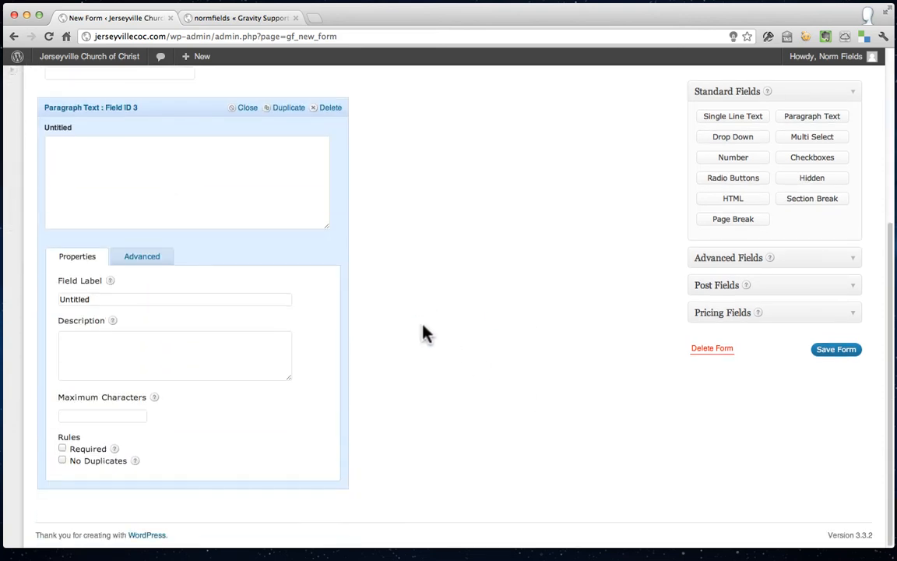
left_click(63, 448)
double_click(100, 299)
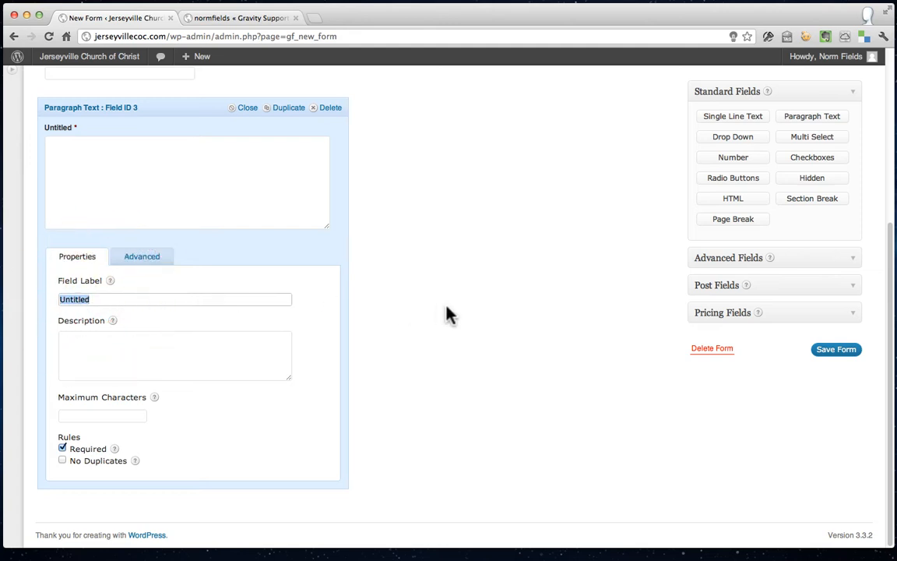
type("Message")
left_click(247, 108)
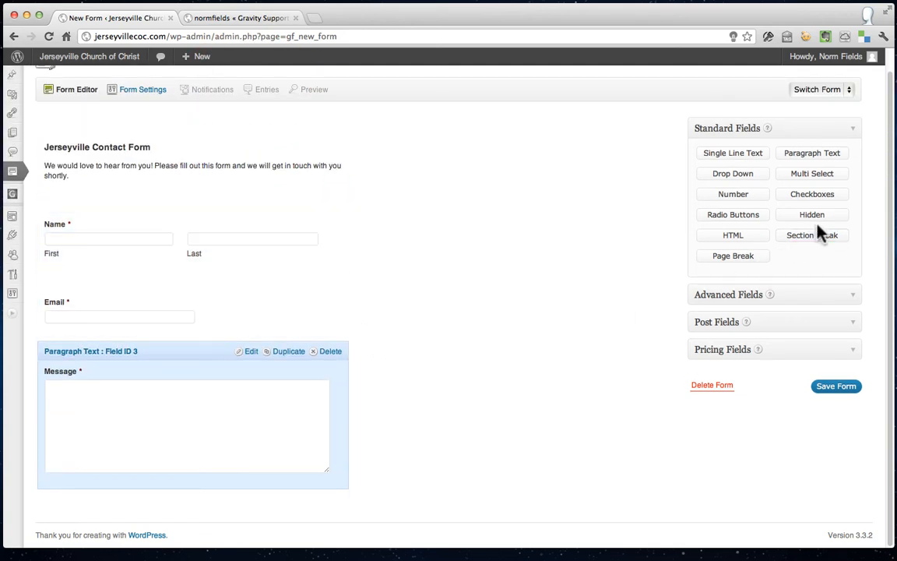
Step: Add a section break below the Message field and label it "Additional Information (optional):"
left_click(822, 234)
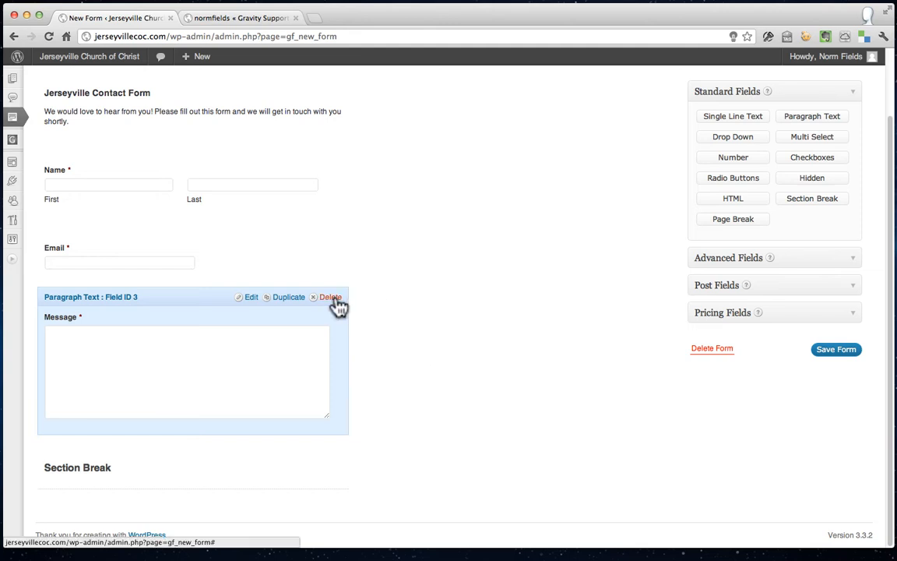
left_click(167, 296)
left_click(154, 298)
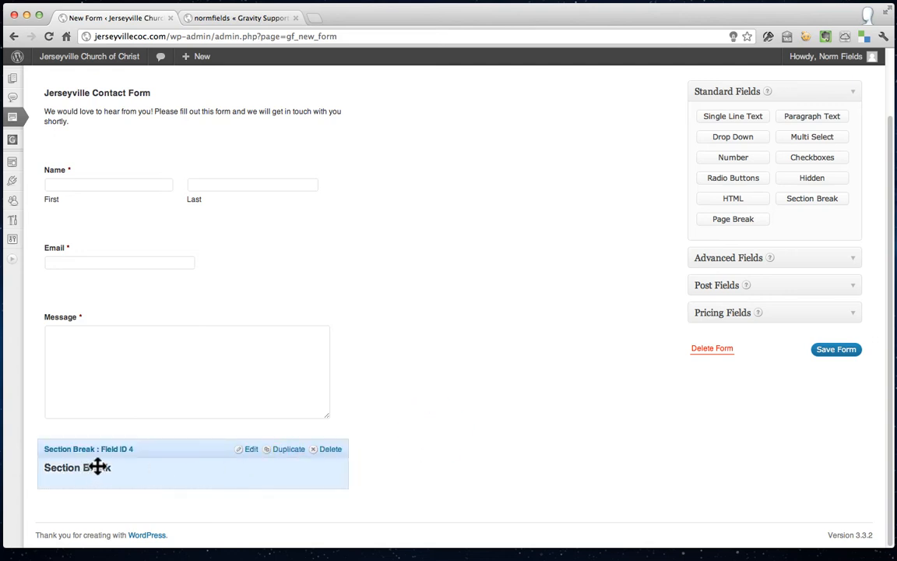
left_click(154, 453)
scroll(495, 398, "down", 3)
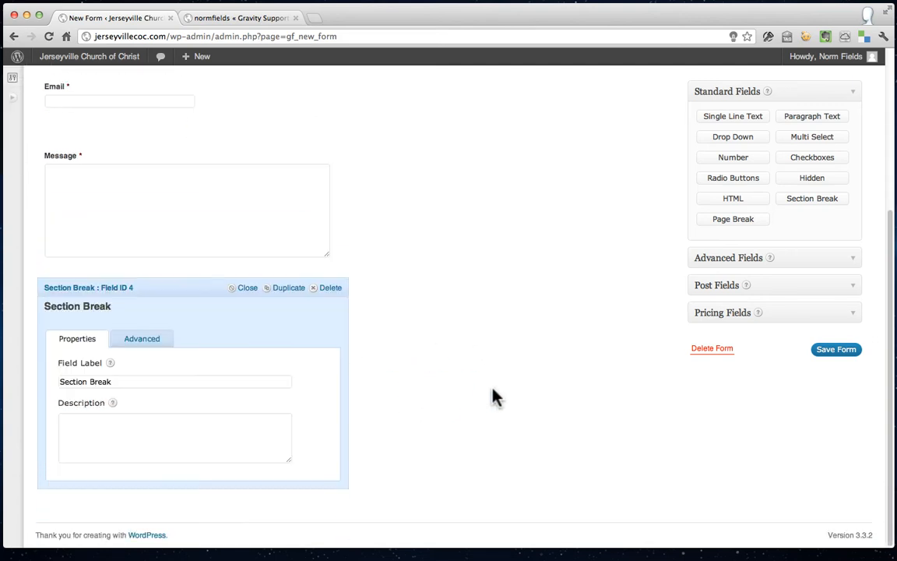
triple_click(115, 381)
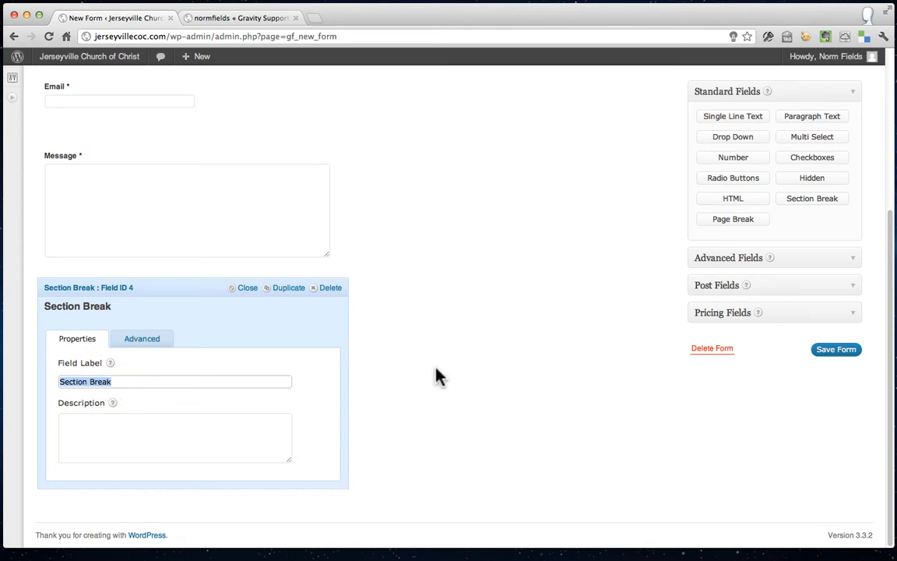
type("A")
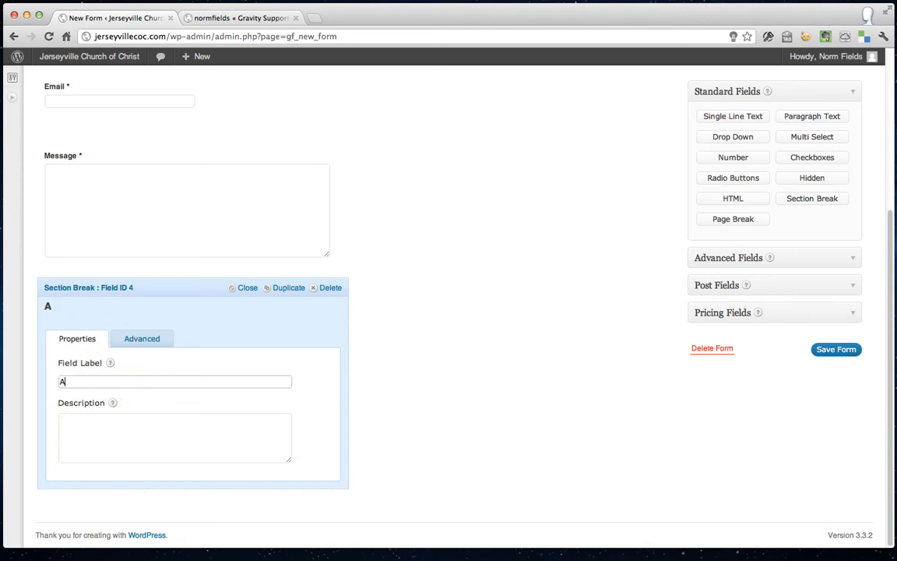
type("dditional Information (op")
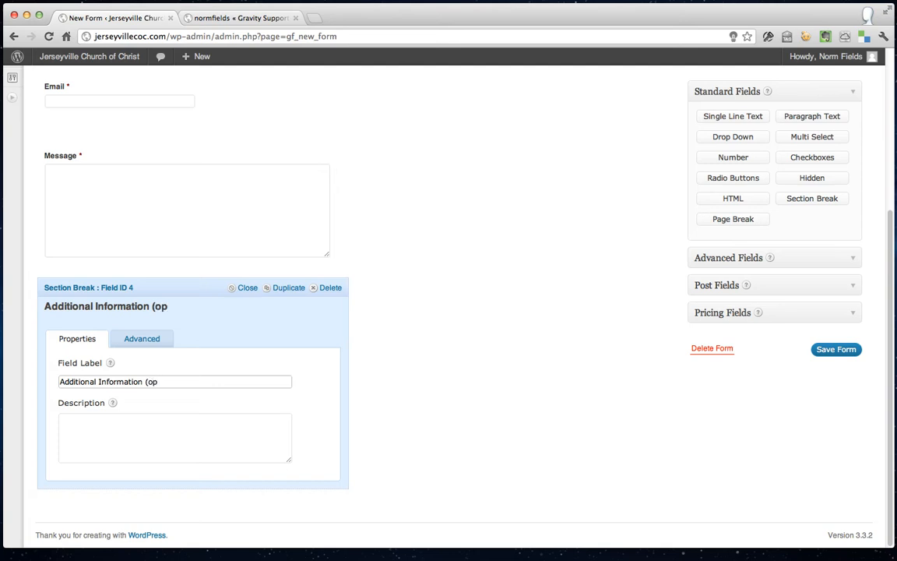
type("tional):")
left_click(145, 340)
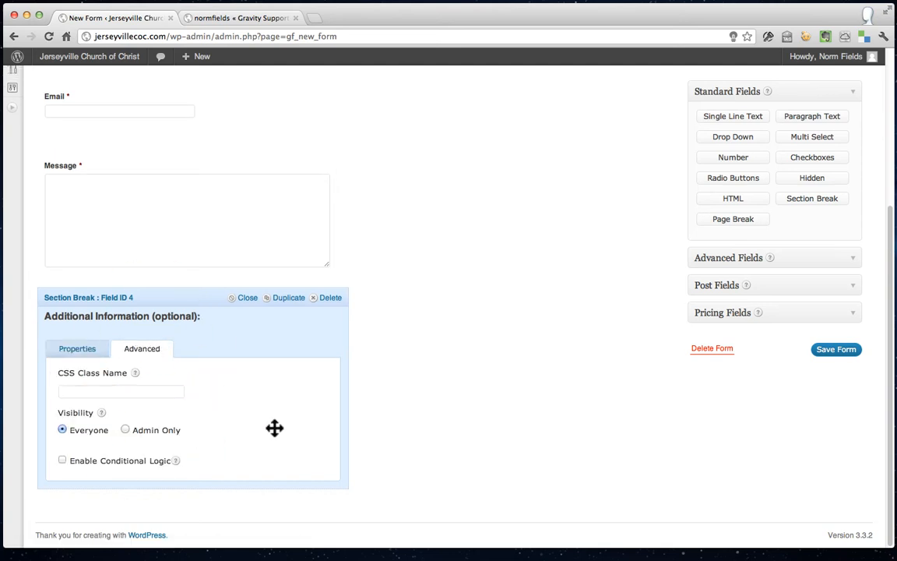
left_click(81, 350)
left_click(247, 287)
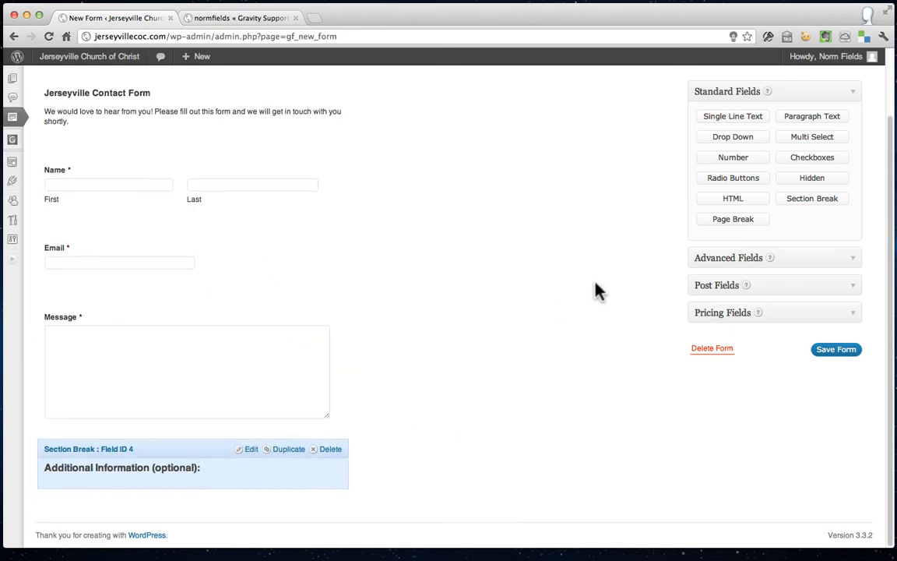
Step: Add Phone and Address fields under the additional information section, with Phone placed above Address
left_click(846, 260)
left_click(733, 187)
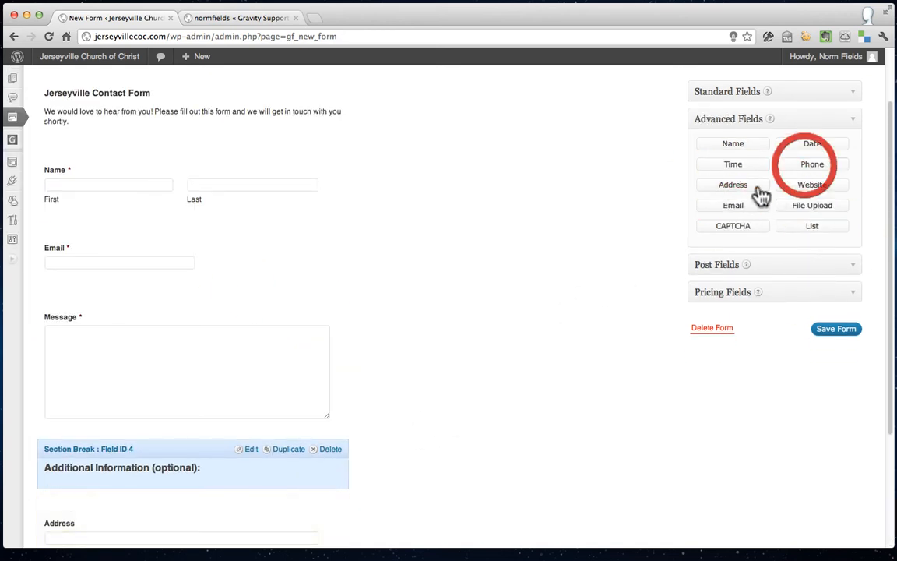
scroll(582, 284, "down", 5)
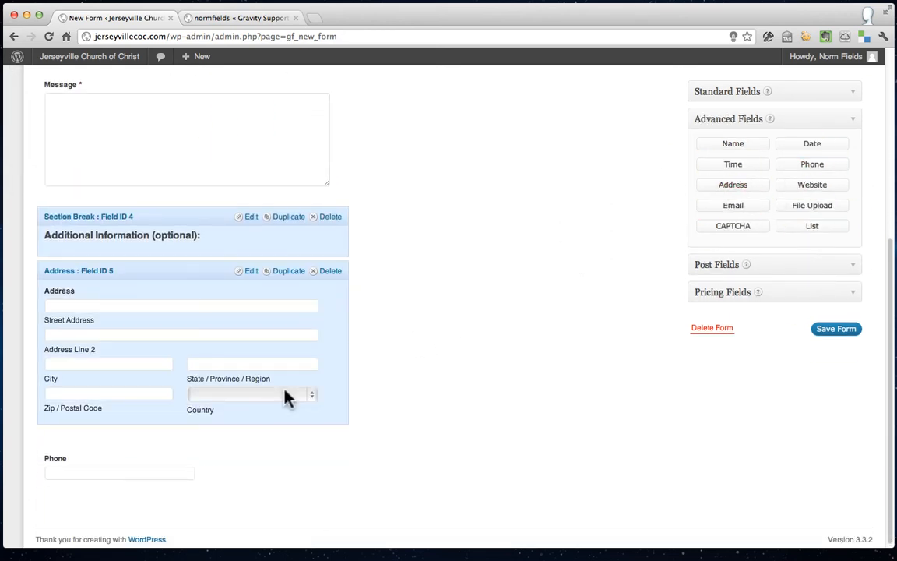
left_click_drag(111, 437, 113, 347)
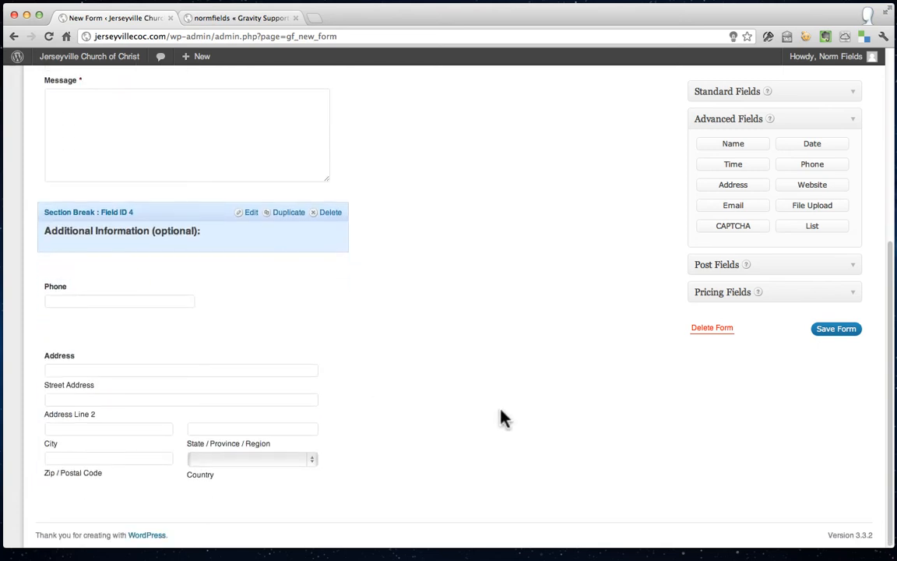
Step: Save the contact form, preview its full layout, and close the preview
scroll(502, 419, "up", 5)
scroll(502, 418, "down", 5)
left_click(836, 328)
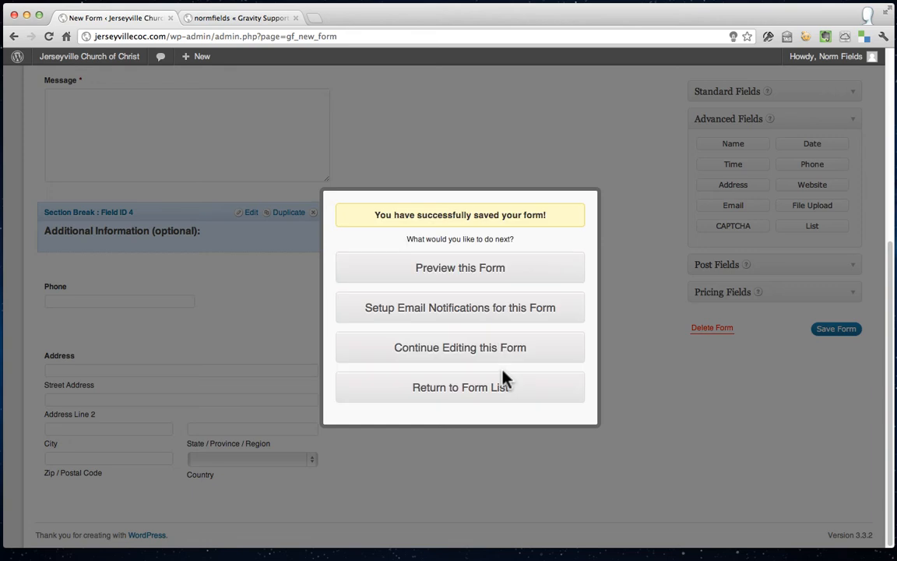
left_click(455, 271)
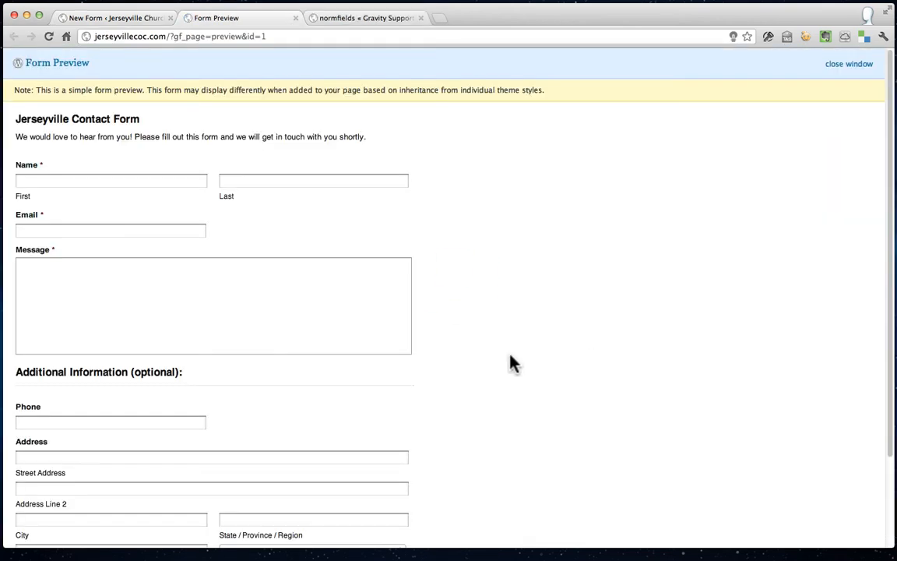
scroll(520, 374, "down", 3)
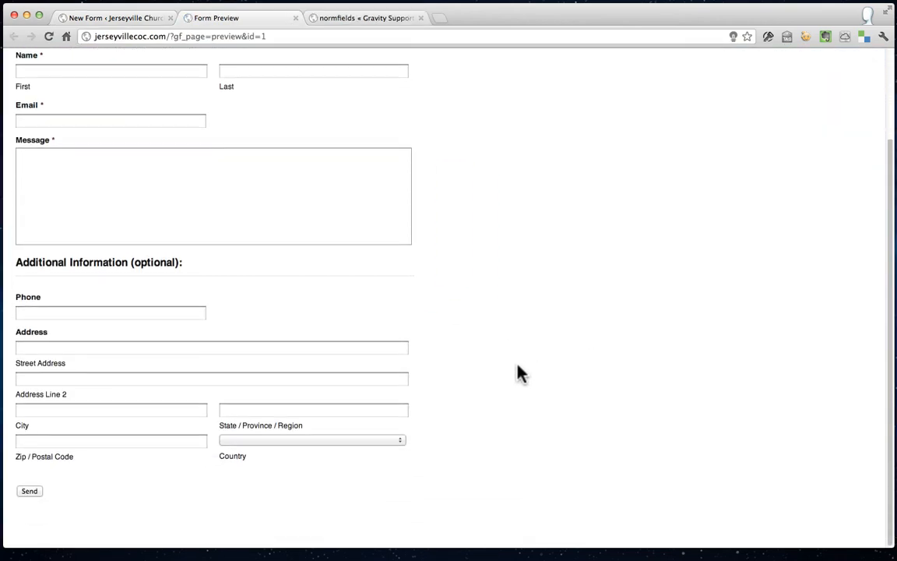
scroll(521, 373, "up", 3)
left_click(295, 17)
Step: Set the administrator notification's From Name to the Name field and its From Email and Reply To to the Email field, and save the settings
left_click(401, 316)
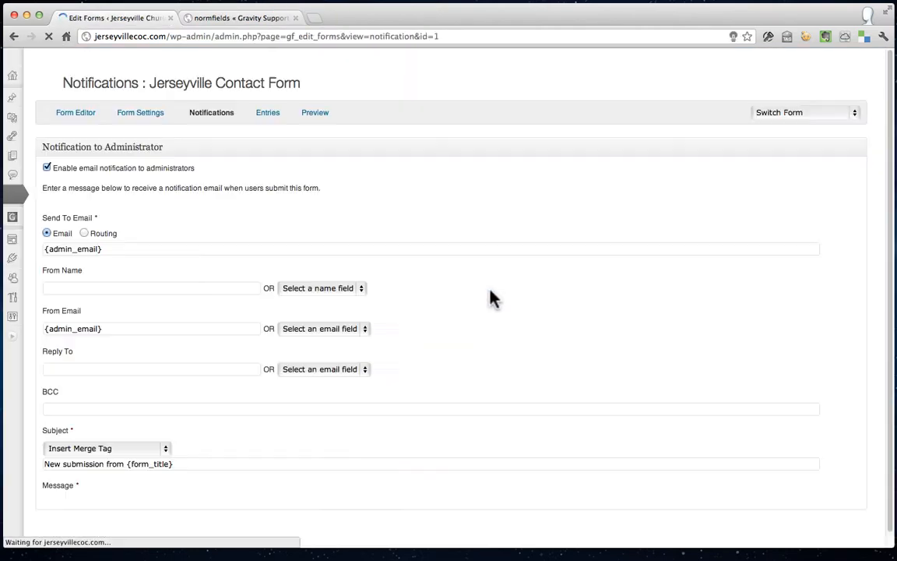
left_click(320, 288)
left_click(320, 297)
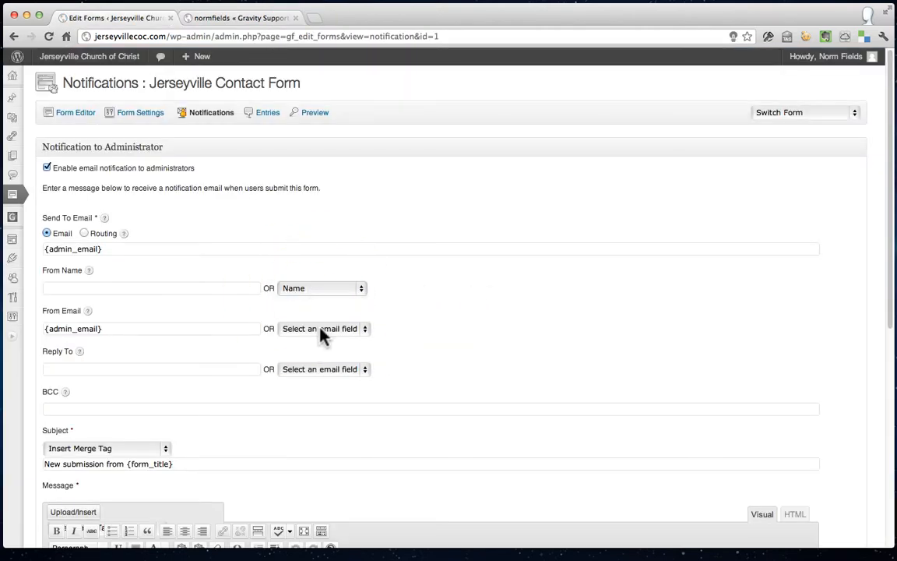
left_click(326, 334)
left_click(325, 348)
scroll(460, 364, "down", 4)
left_click(315, 227)
left_click(310, 238)
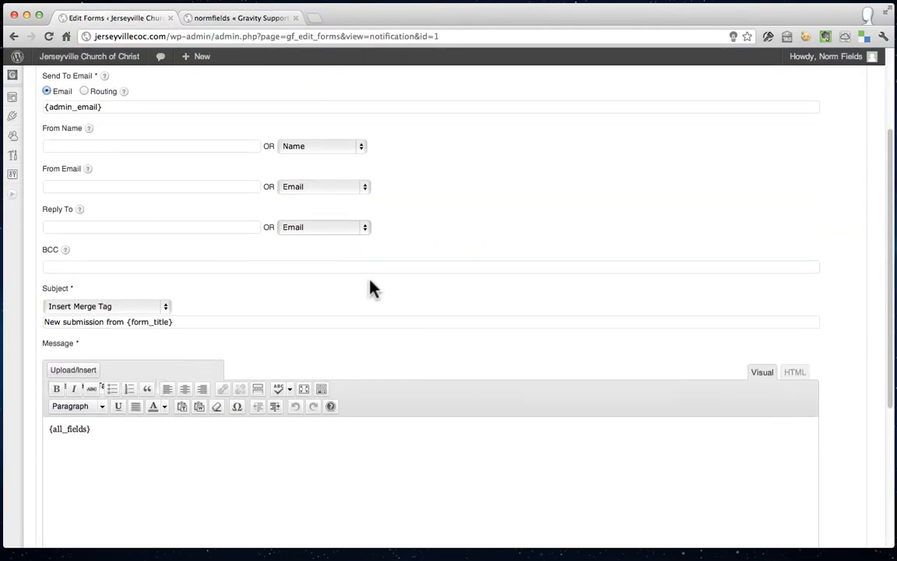
scroll(372, 288, "down", 2)
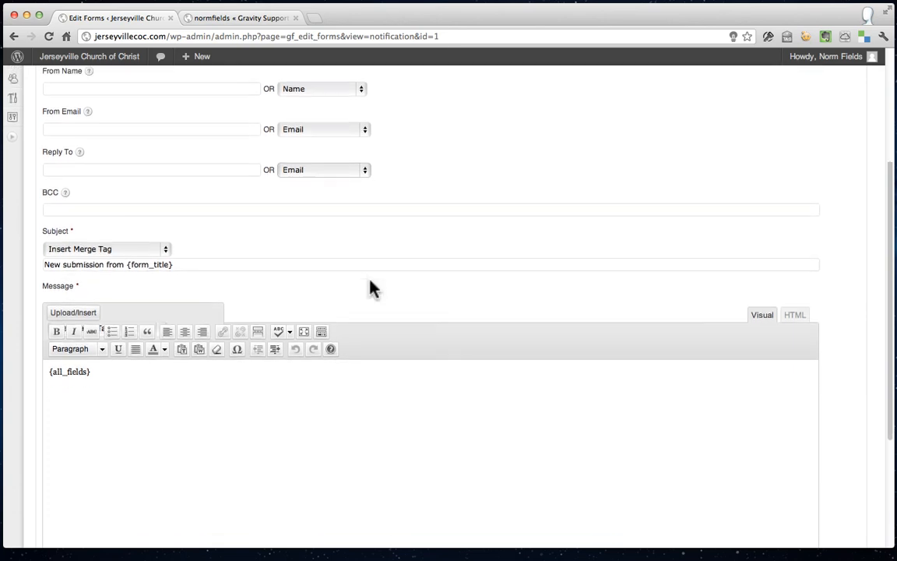
scroll(154, 477, "down", 5)
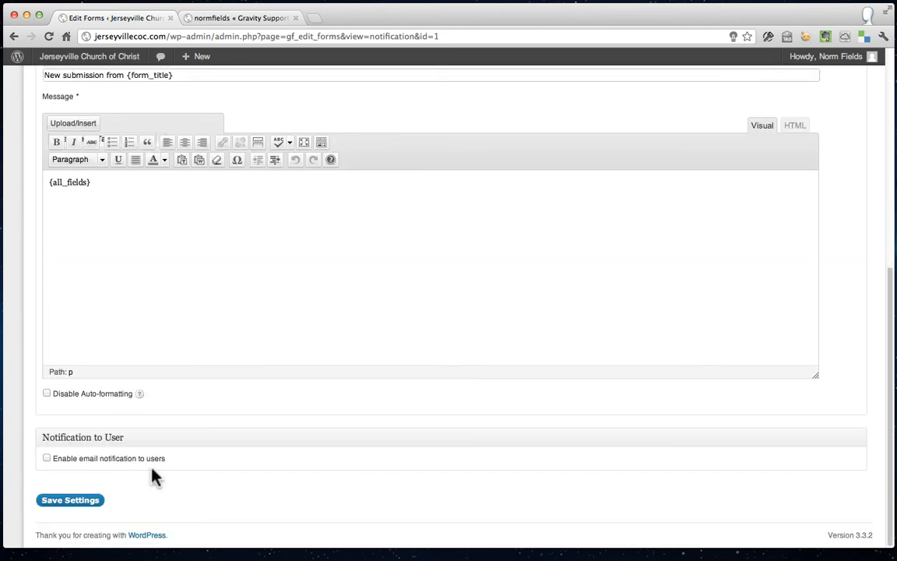
left_click(69, 502)
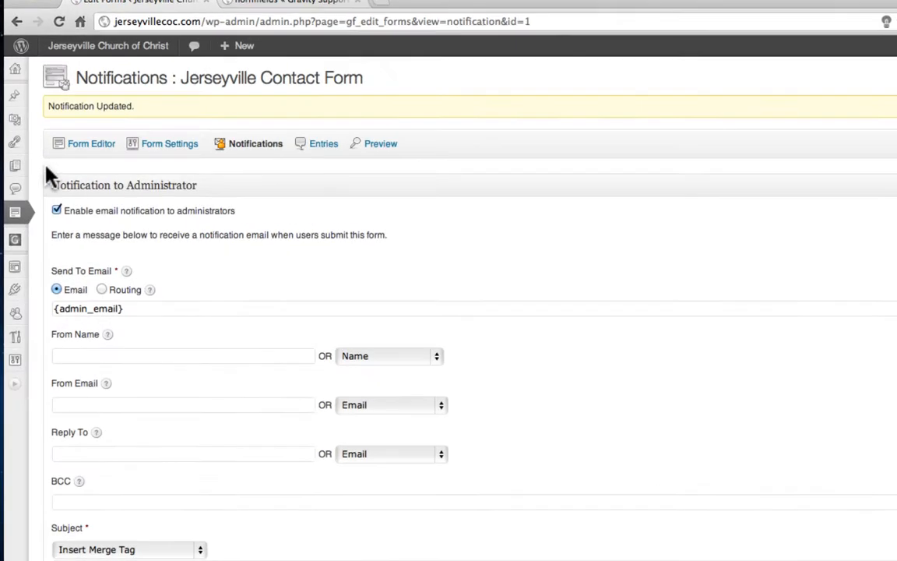
Step: Open the draft Contact Us page for editing from the list of all pages
mouse_move(13, 158)
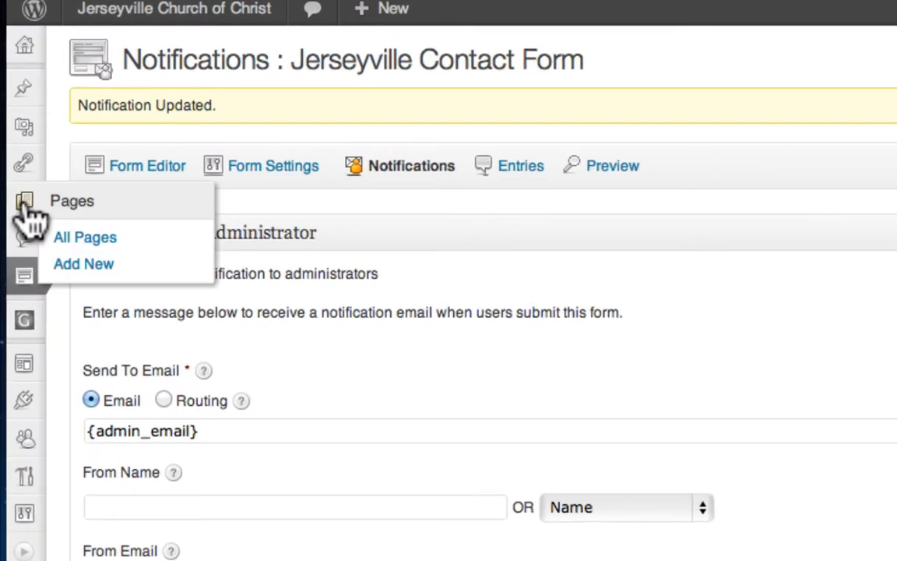
left_click(82, 237)
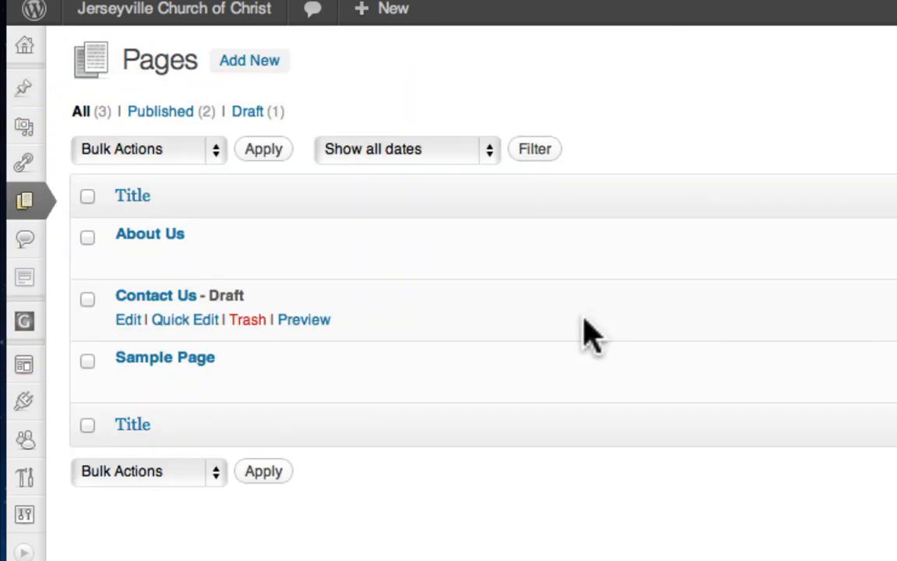
left_click(128, 319)
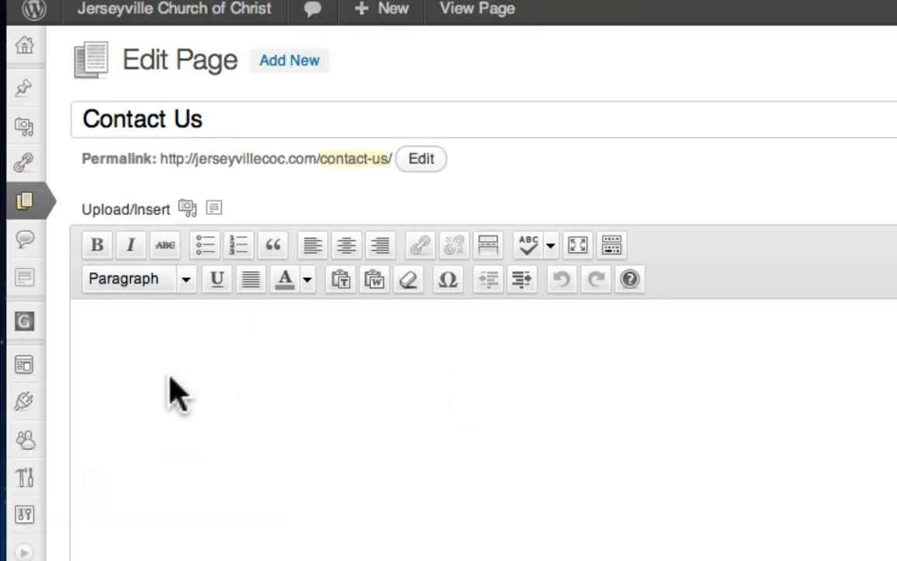
Step: Insert the Jerseyville Contact Form into the page body with form title and description hidden and AJAX enabled
left_click(134, 354)
left_click(214, 212)
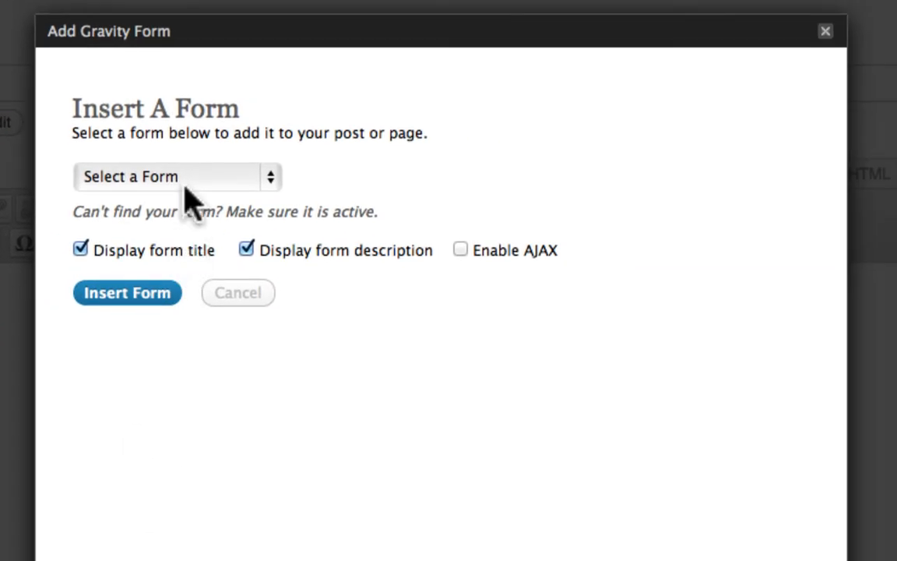
left_click(187, 179)
left_click(186, 198)
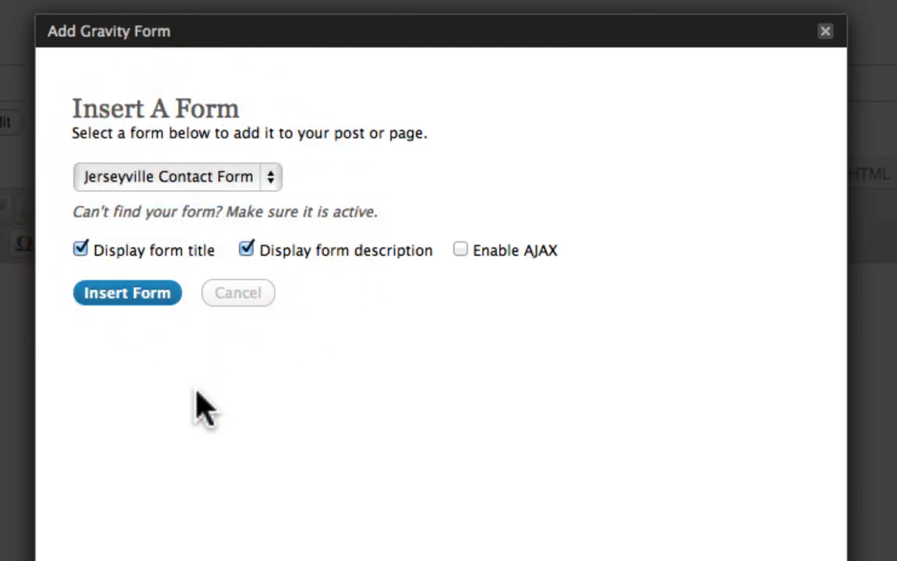
left_click(79, 250)
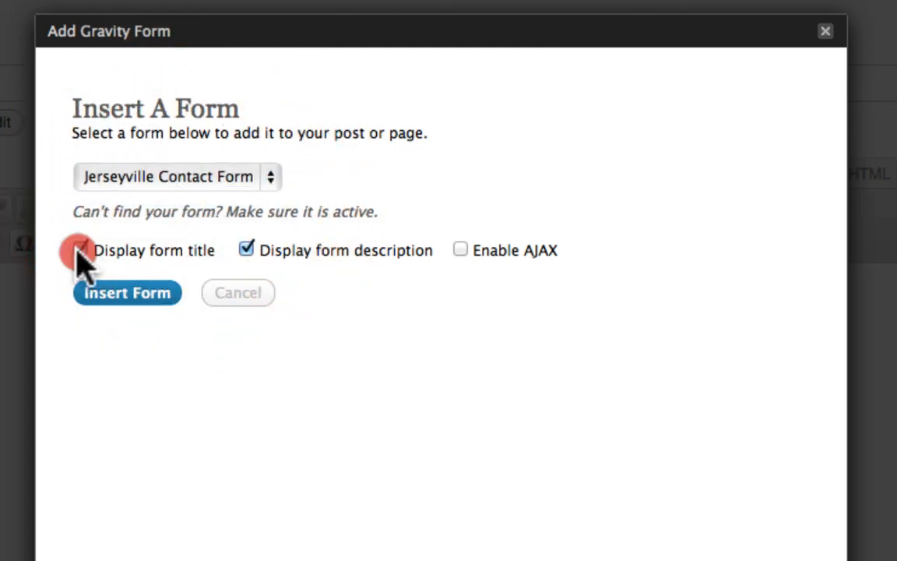
left_click(246, 250)
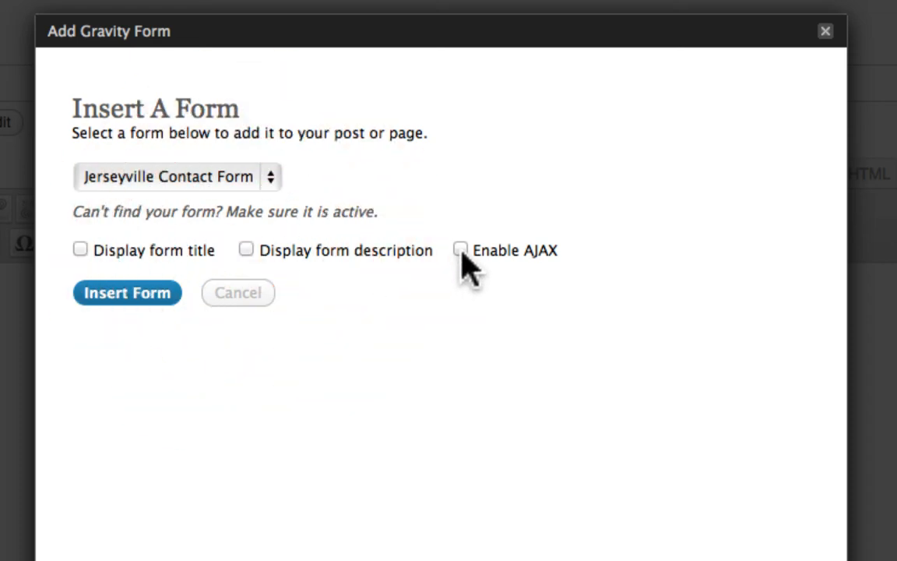
left_click(461, 250)
left_click(117, 299)
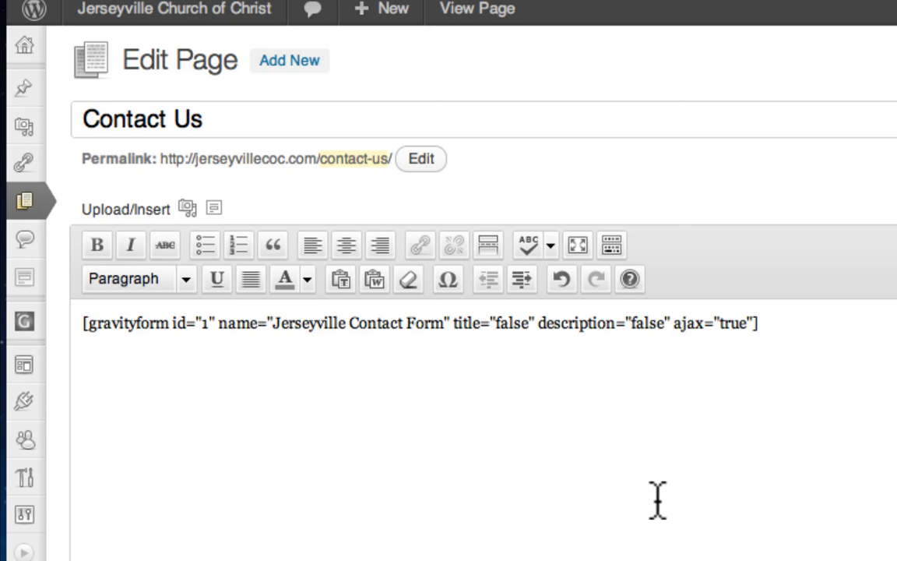
Step: Add an introductory paragraph starting "We look forward to hearing from you." above the form shortcode, and preview the whole page
left_click(82, 323)
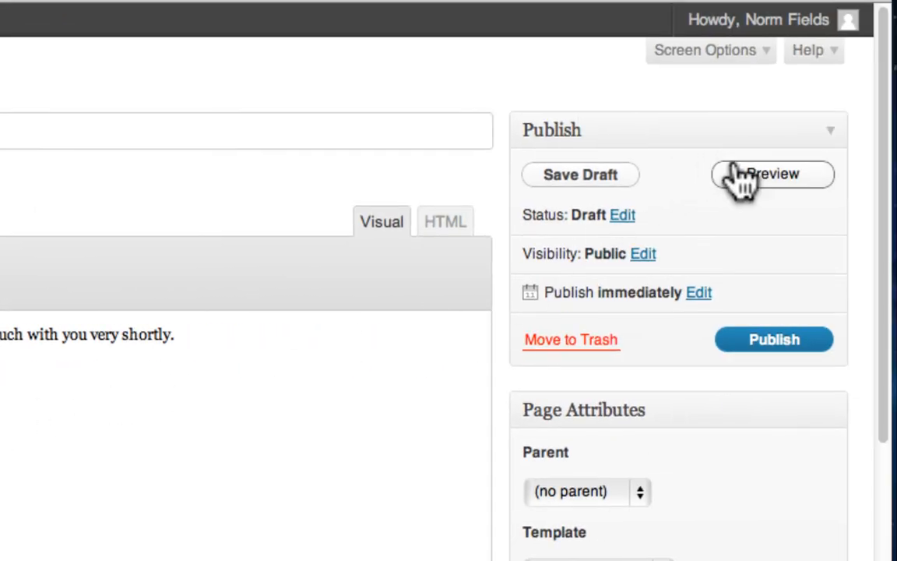
left_click(741, 176)
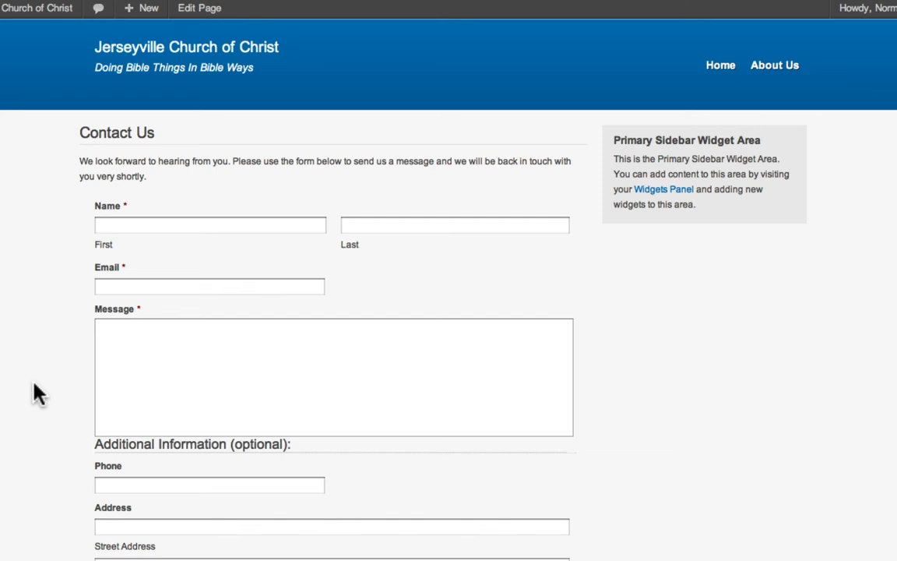
scroll(37, 393, "down", 5)
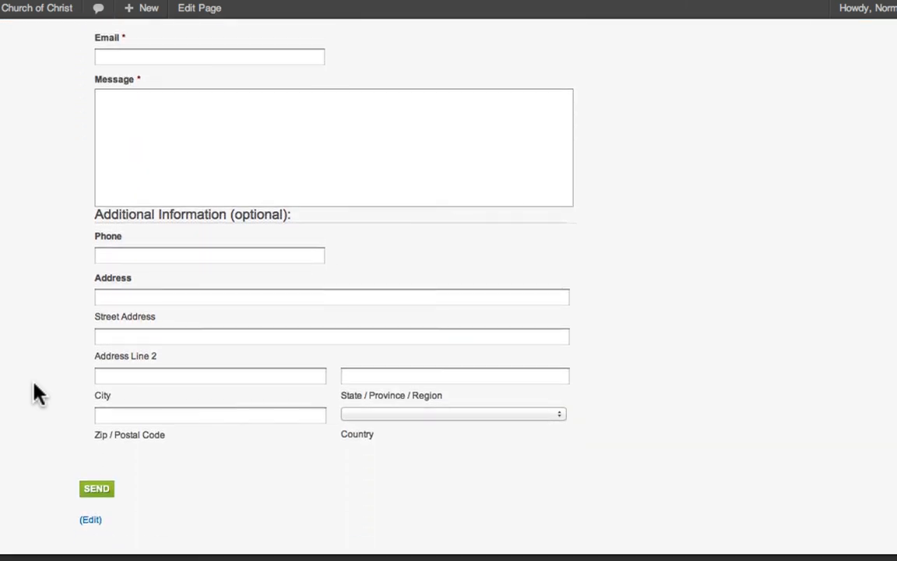
scroll(38, 394, "down", 3)
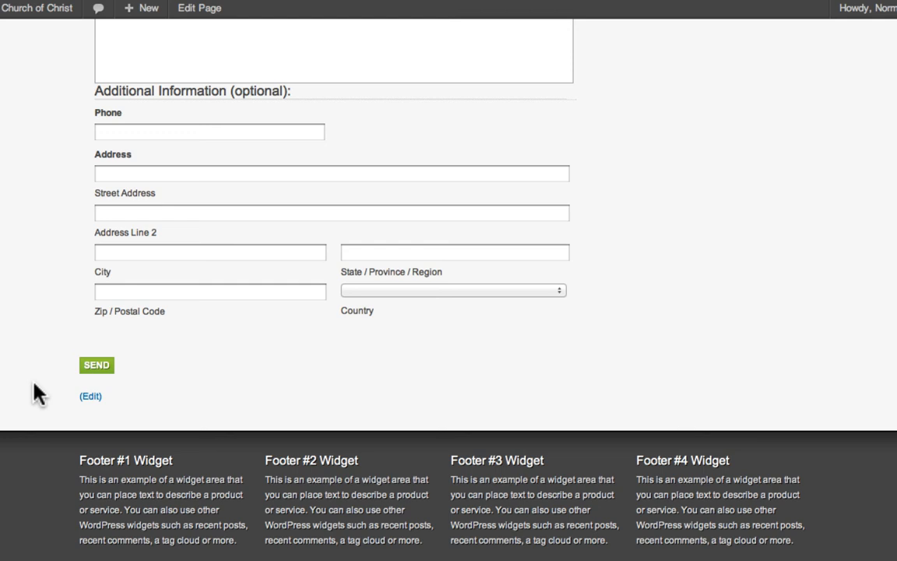
scroll(38, 393, "up", 6)
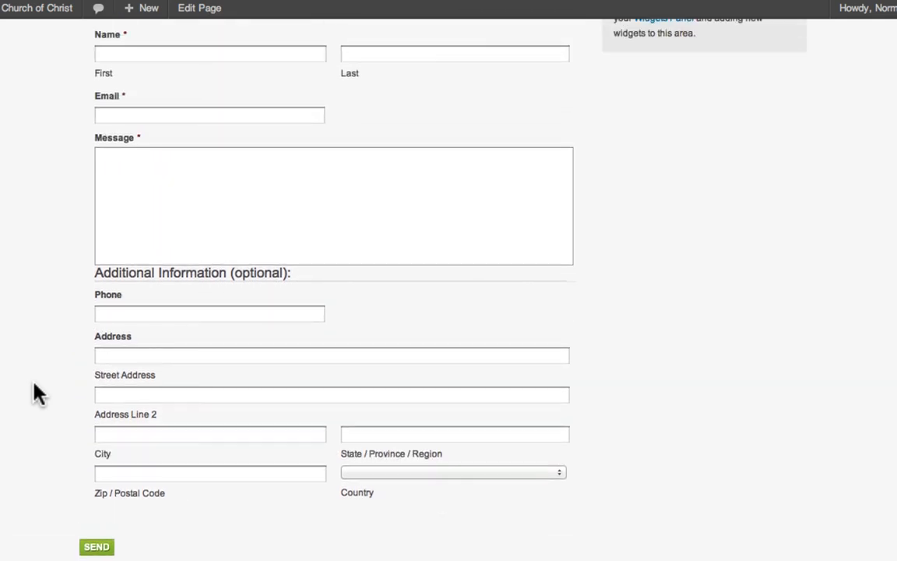
scroll(38, 393, "up", 2)
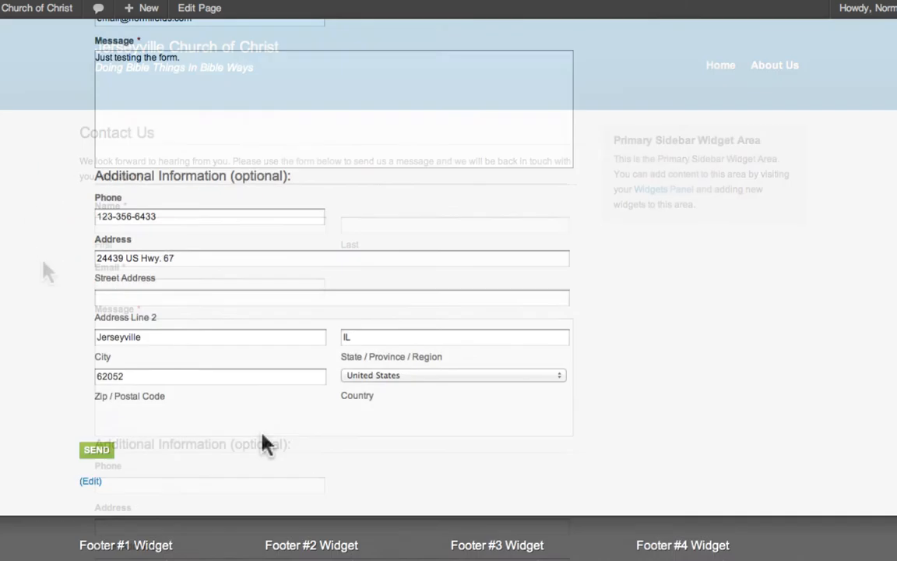
Step: Submit a test entry through the previewed form with sample contact details and the message "Just testing the form."
left_click(260, 438)
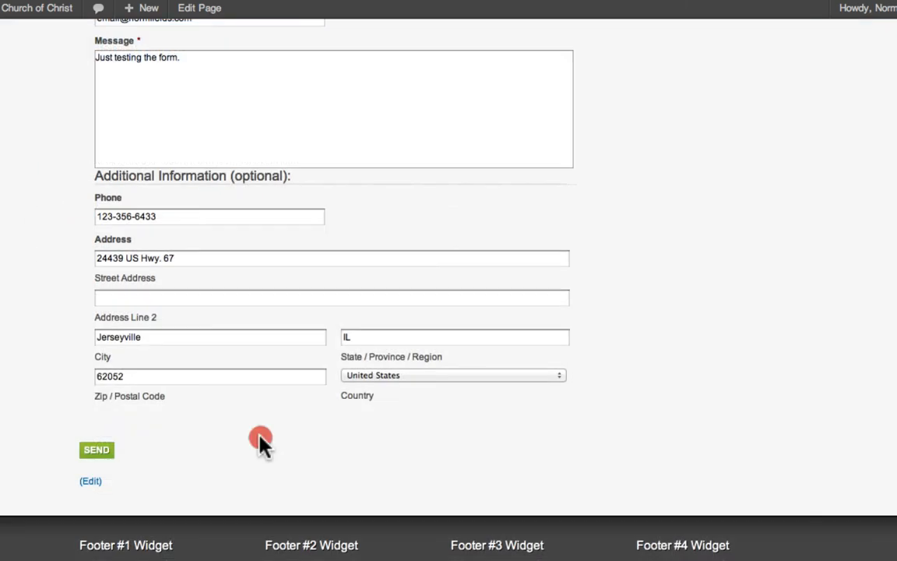
left_click(95, 452)
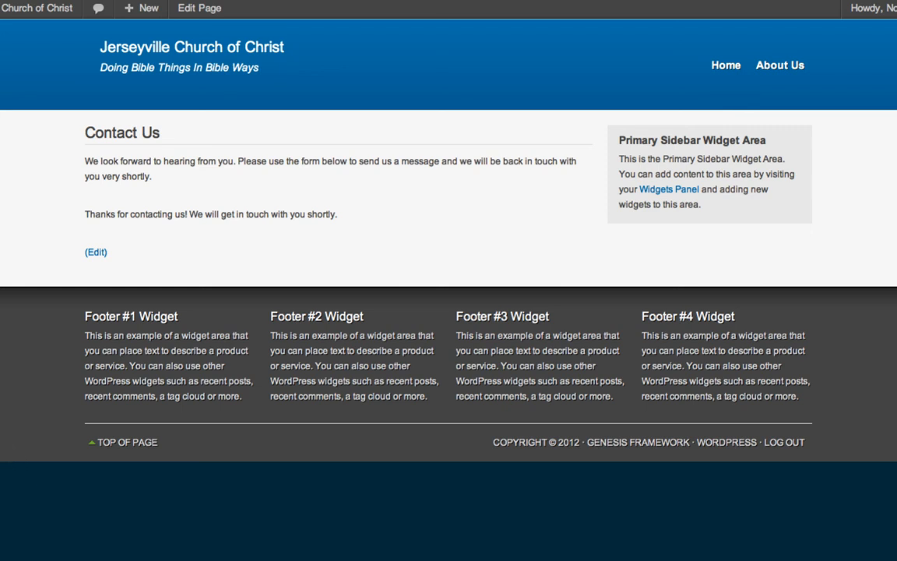
left_click_drag(0, 62, 377, 49)
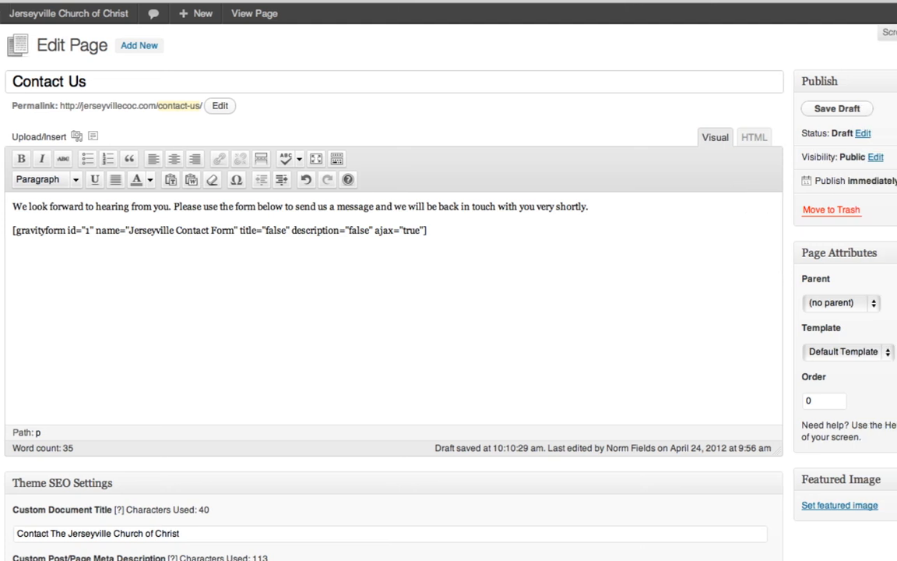
Step: Upload 1409h0058.jpg from the computer and use it as the Contact Us page's featured image
scroll(792, 311, "down", 5)
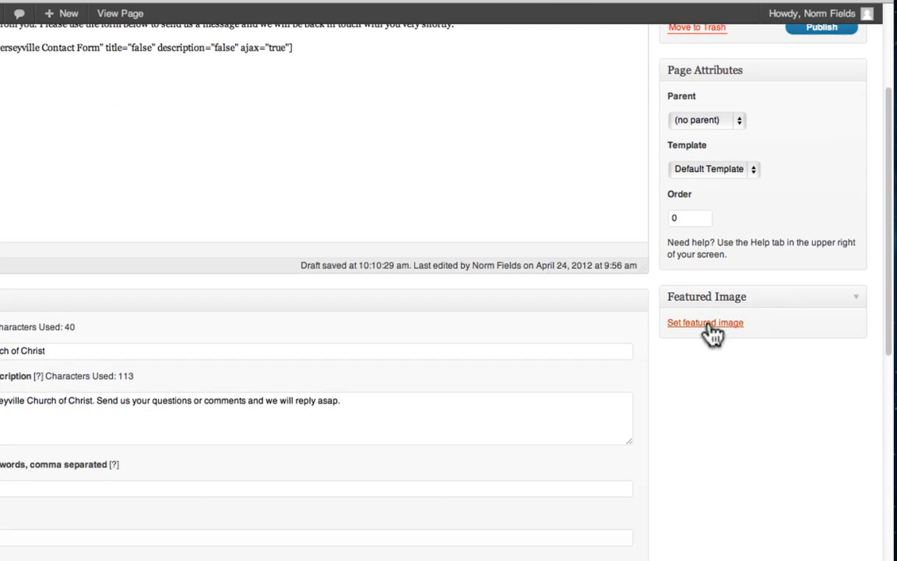
left_click(709, 324)
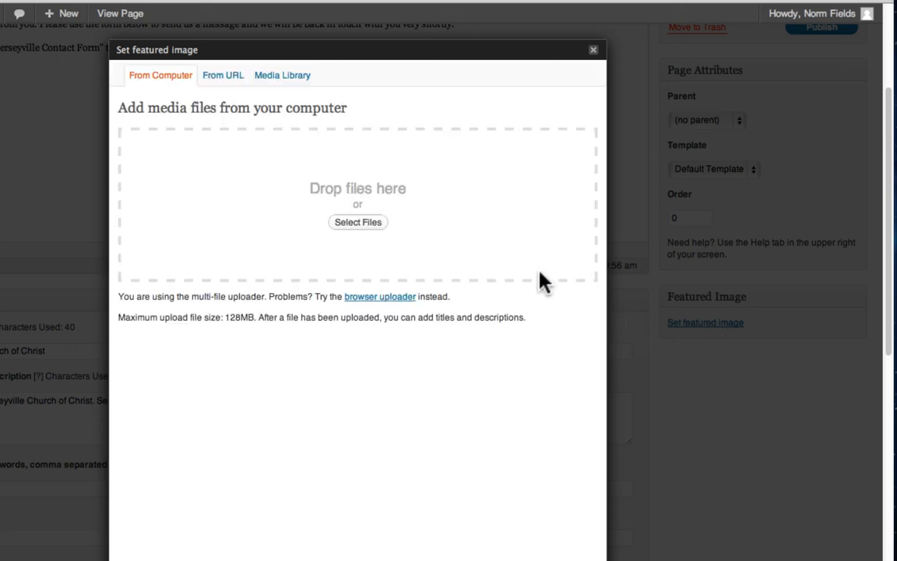
scroll(543, 281, "down", 1)
left_click_drag(8, 257, 226, 236)
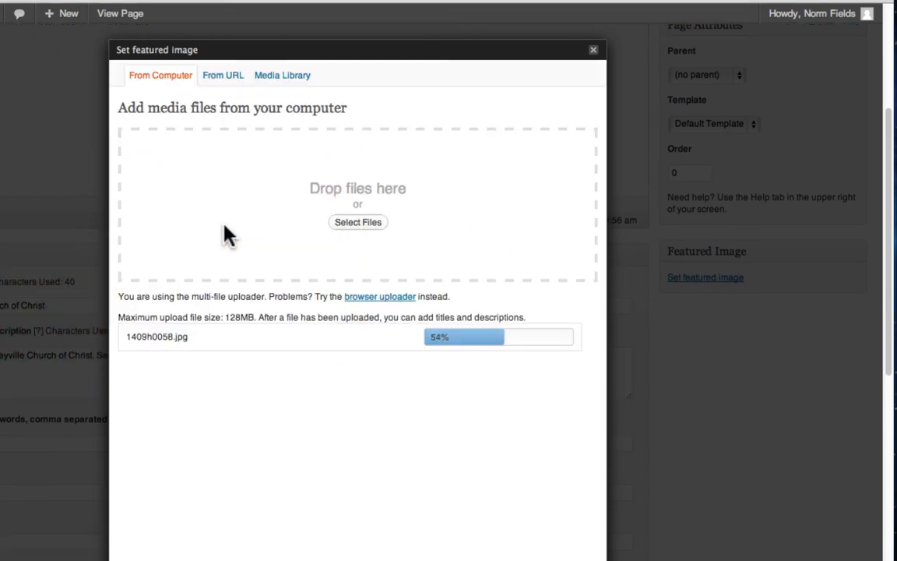
scroll(389, 507, "down", 5)
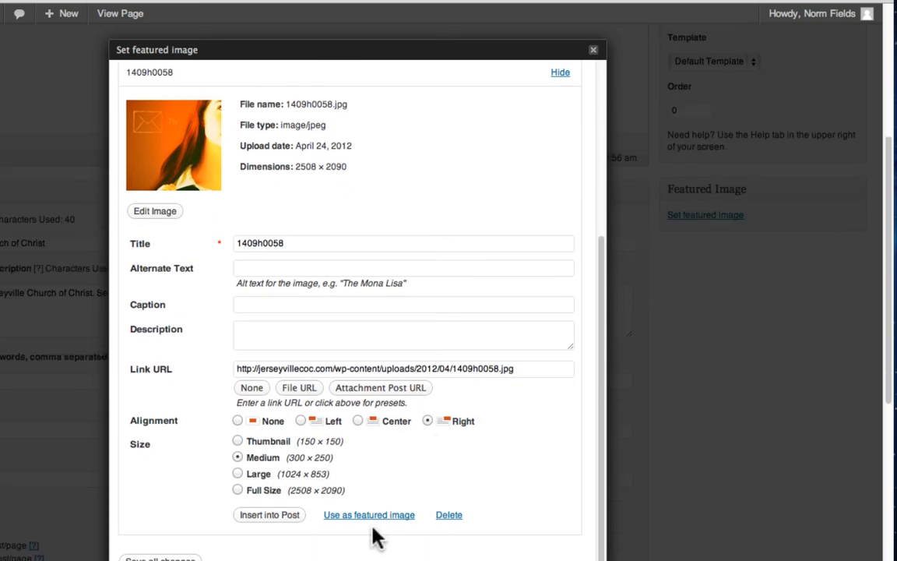
left_click(373, 516)
left_click(594, 49)
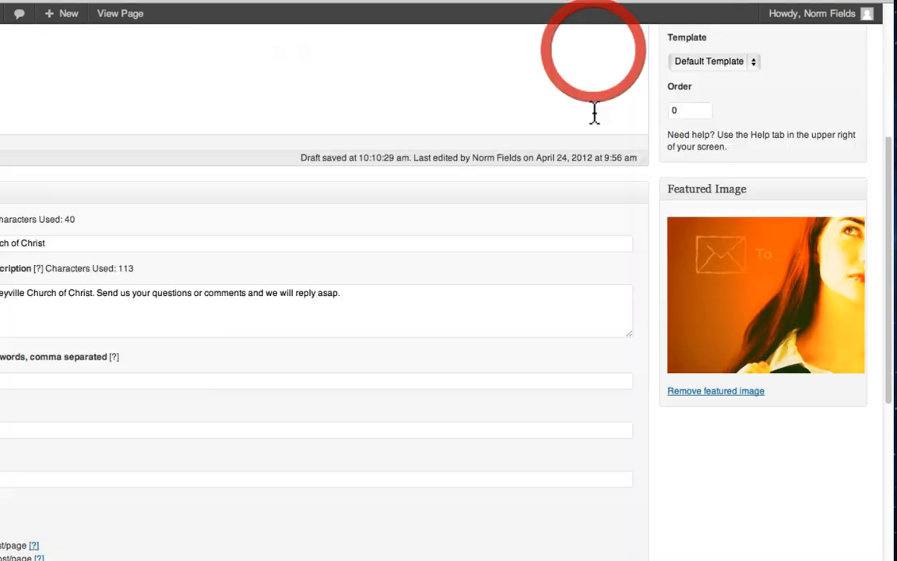
Step: Publish the Contact Us page and review the live page from header to footer
scroll(515, 316, "up", 5)
left_click(825, 210)
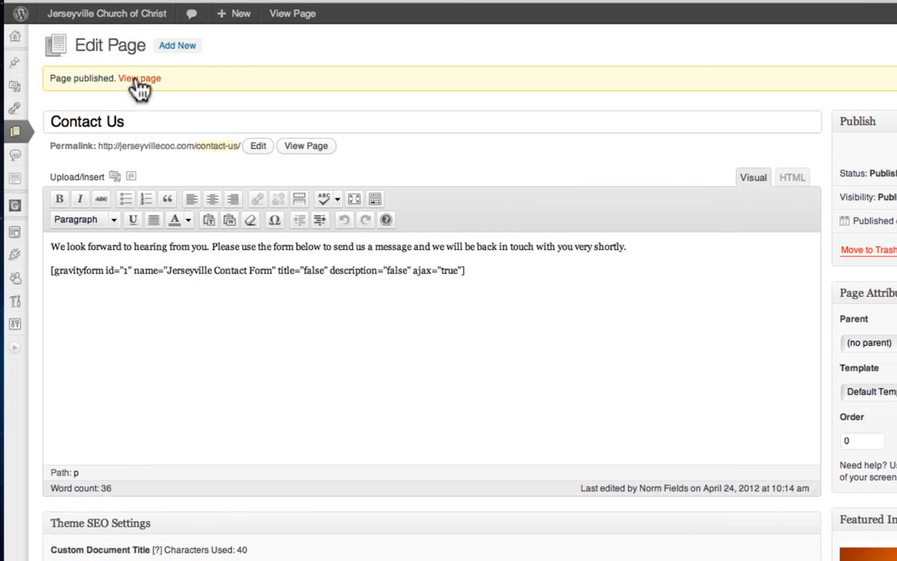
left_click(284, 145)
scroll(115, 251, "down", 5)
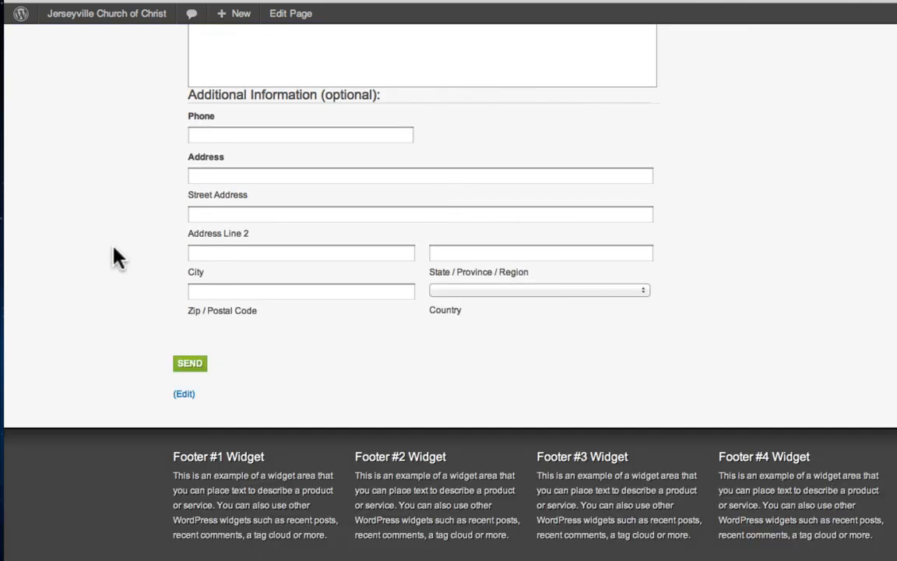
scroll(115, 257, "up", 5)
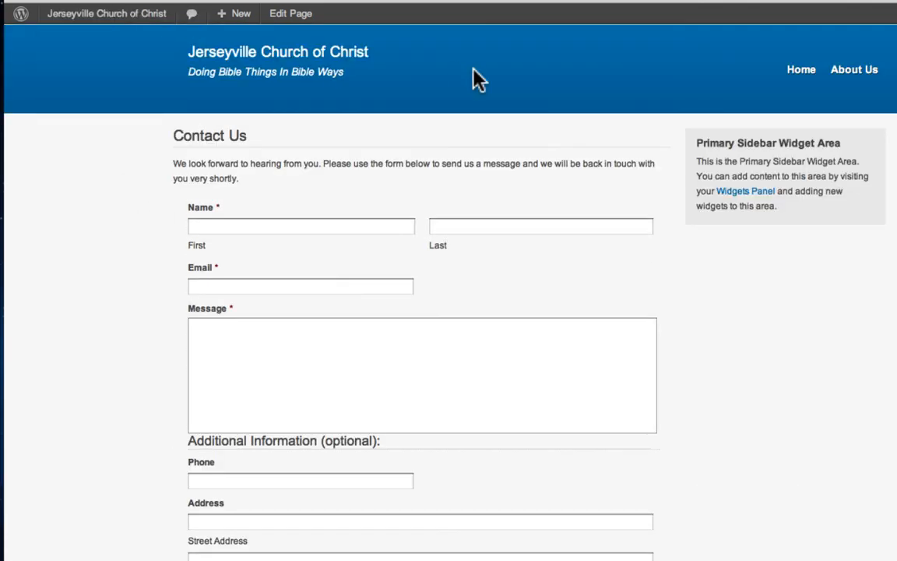
Step: Go to the site's widgets and add a Genesis - Featured Page widget to the Home Middle #2 area
mouse_move(101, 33)
left_click(70, 78)
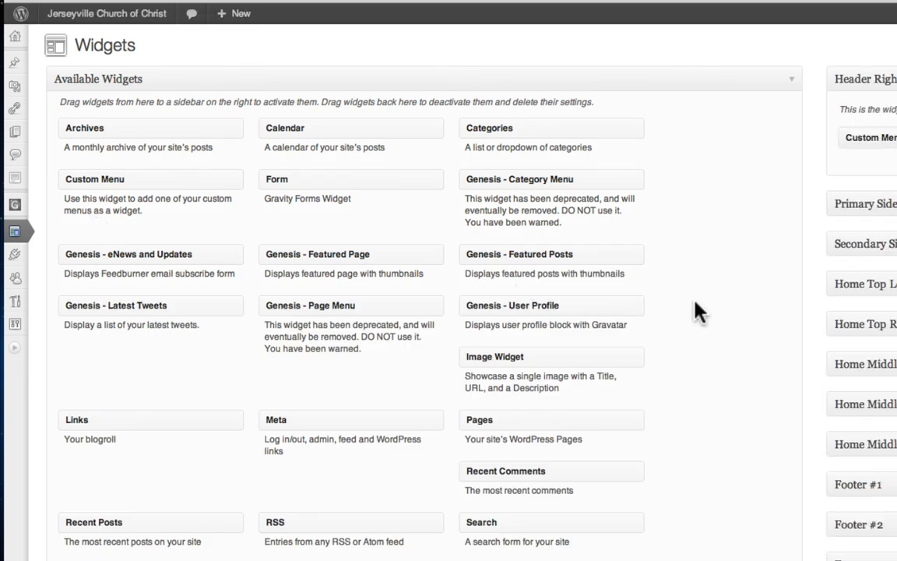
scroll(695, 310, "down", 1)
scroll(699, 315, "down", 2)
left_click(893, 380)
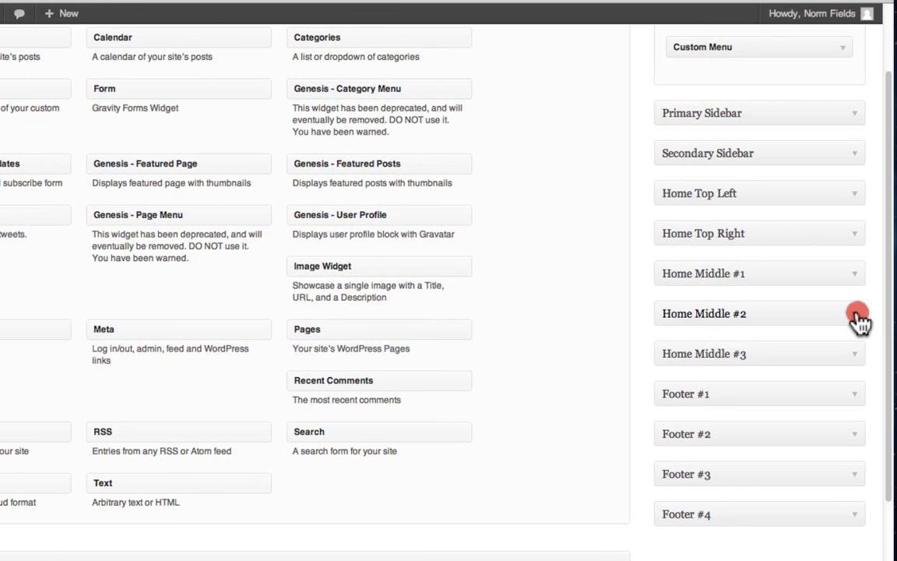
scroll(533, 325, "up", 1)
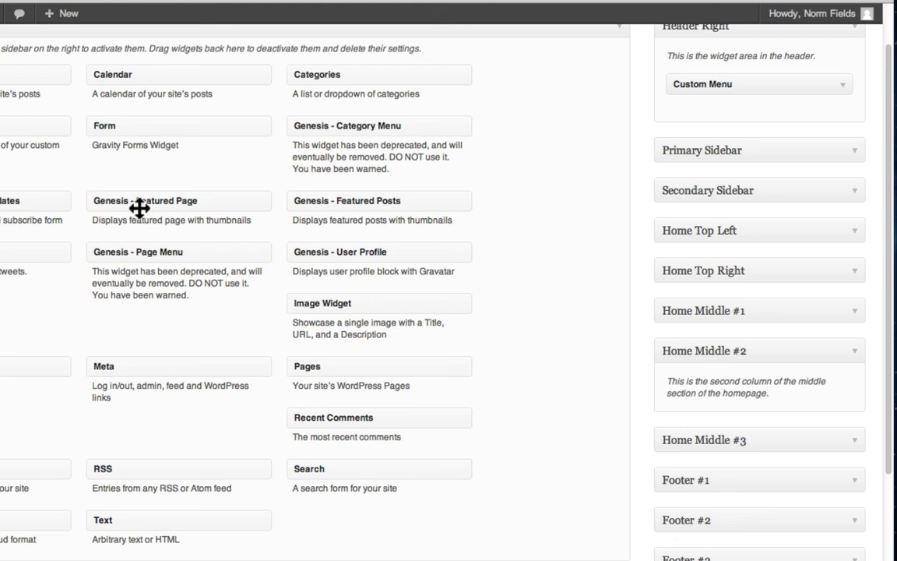
left_click_drag(136, 200, 712, 421)
Step: Title the new Featured Page widget "Contact Us" and select Contact Us as its page
scroll(685, 390, "down", 4)
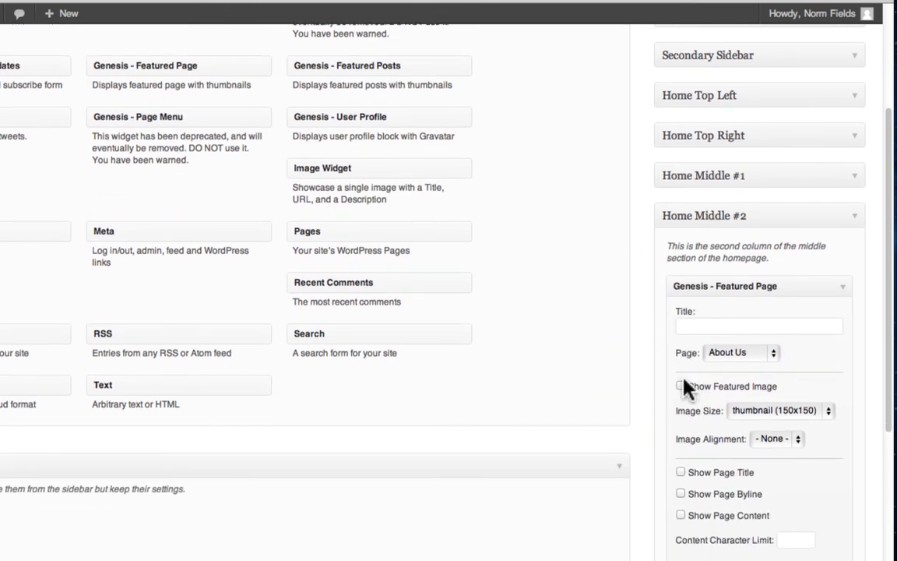
left_click(695, 325)
type("Contact Us")
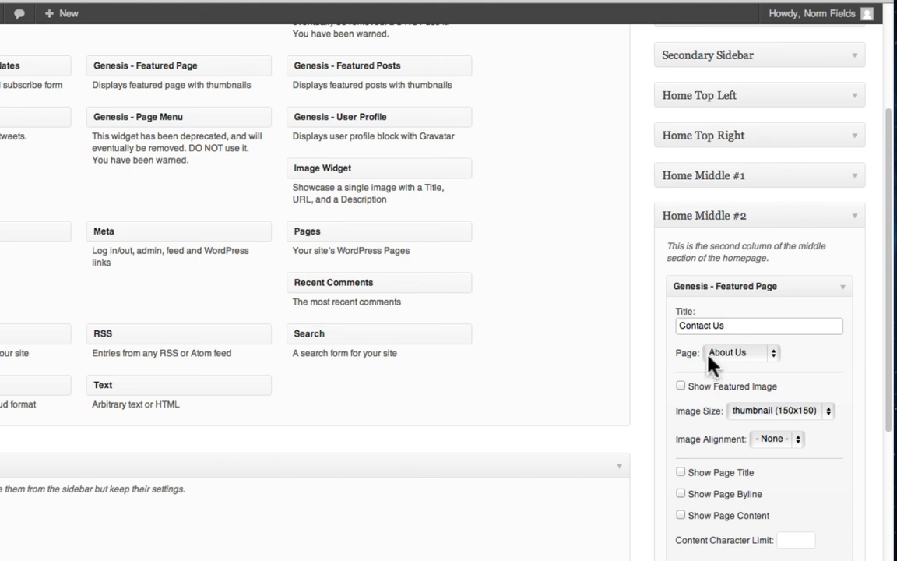
left_click(711, 355)
left_click(740, 366)
Step: Show the widget's featured image at thumbnail (150x150) size with Left alignment, matching the About Us widget, and check the home page
scroll(698, 405, "down", 3)
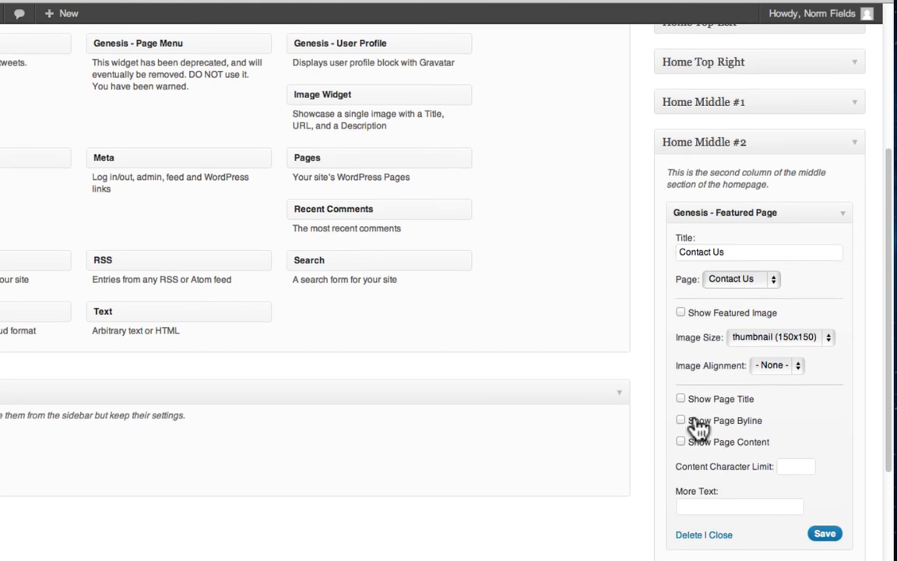
left_click(682, 289)
left_click(774, 313)
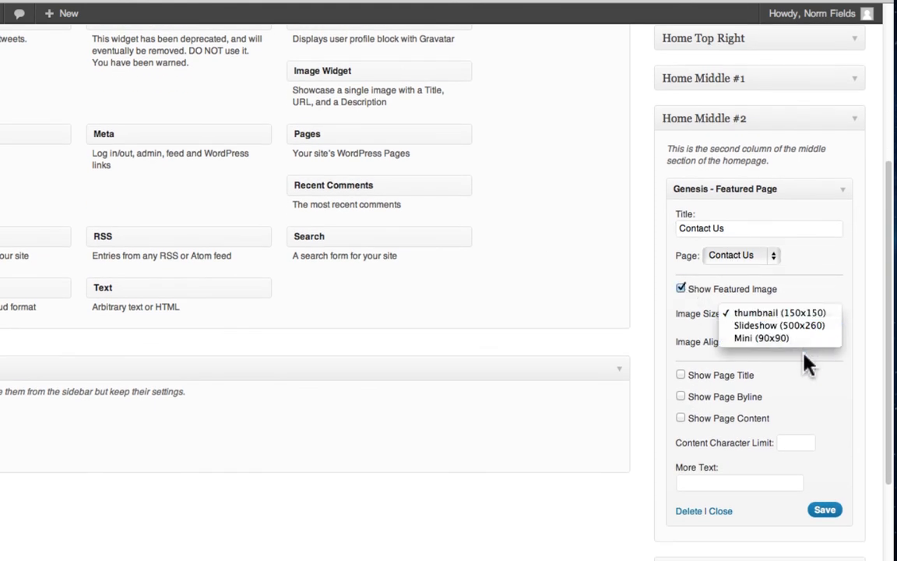
left_click(743, 314)
left_click(834, 90)
left_click(840, 161)
scroll(825, 225, "down", 10)
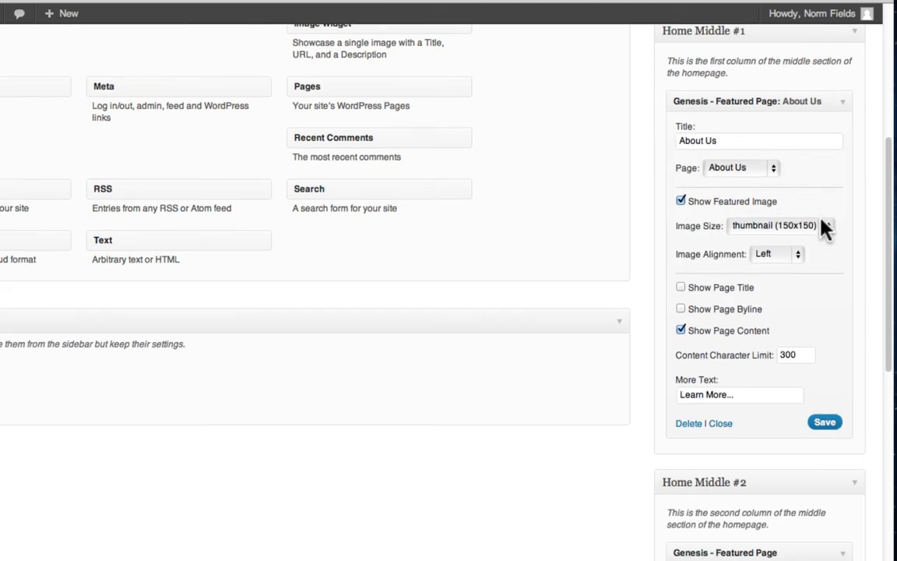
left_click(775, 311)
left_click(769, 330)
scroll(754, 395, "down", 1)
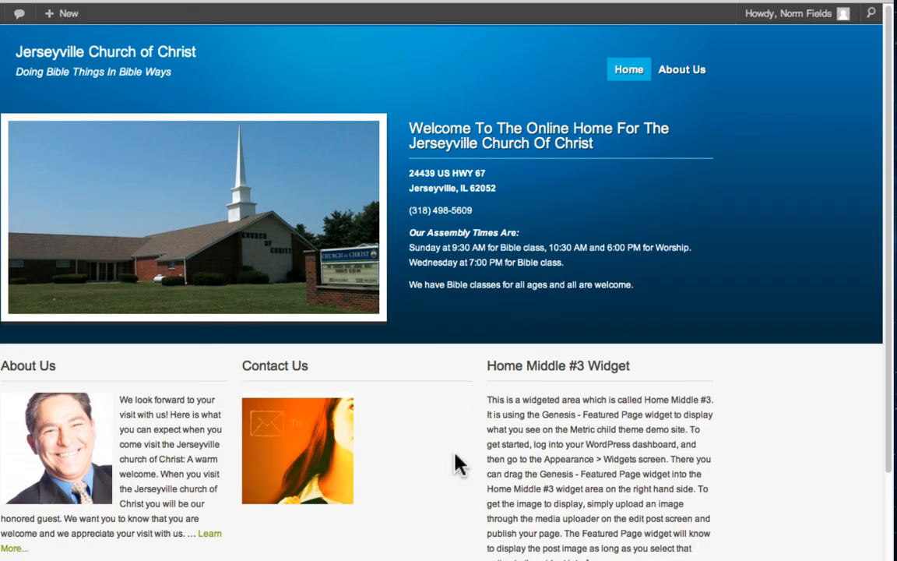
Step: Show the Contact Us widget's page content with a 300-character limit and the more text "Continue...", and save the widget
scroll(459, 465, "down", 2)
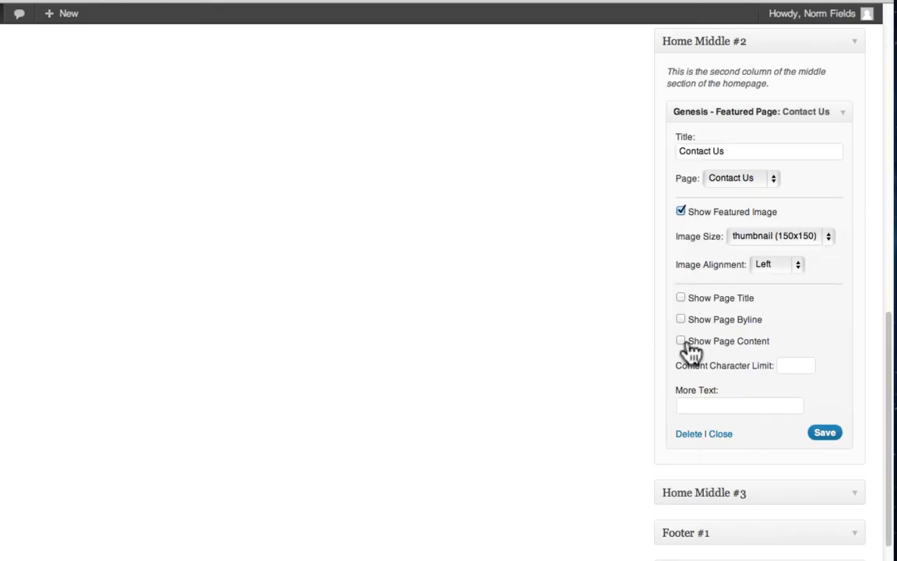
left_click(799, 365)
type("300")
key("Tab")
type("Continue")
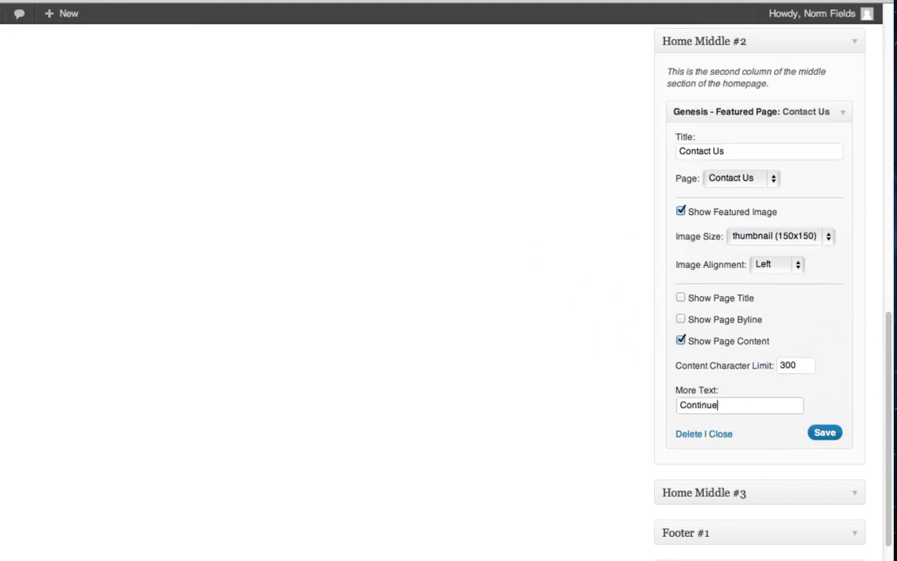
type("...")
left_click(827, 433)
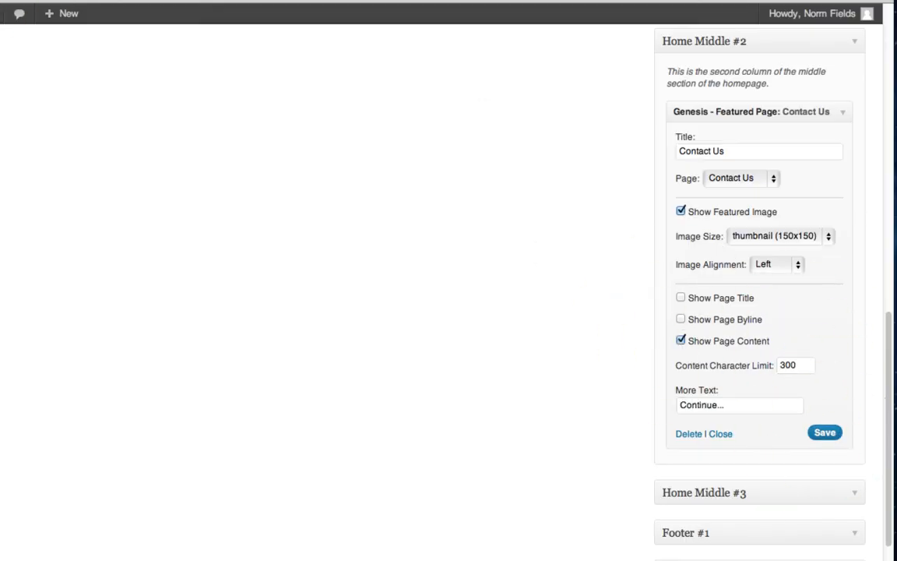